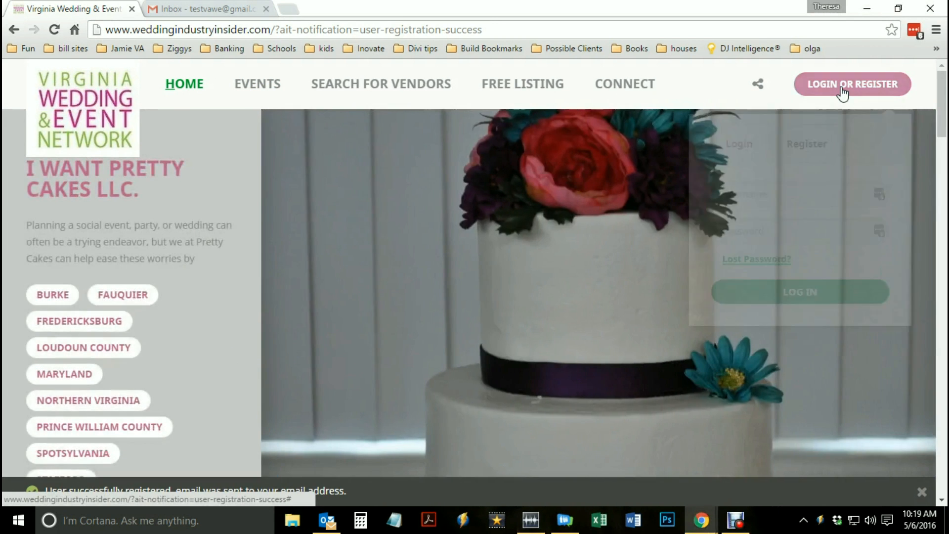
- Open the LOGIN OR REGISTER panel and switch to its Register form
left_click(843, 91)
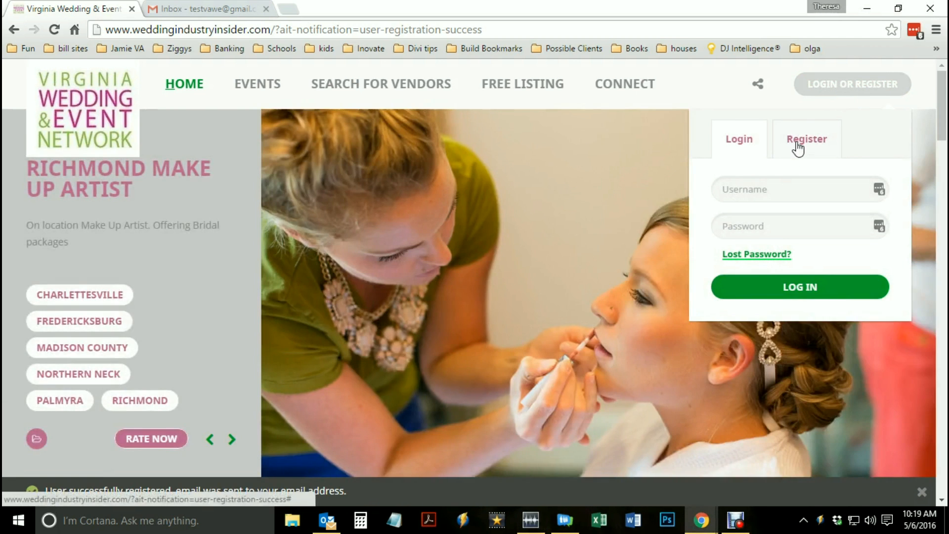
left_click(797, 144)
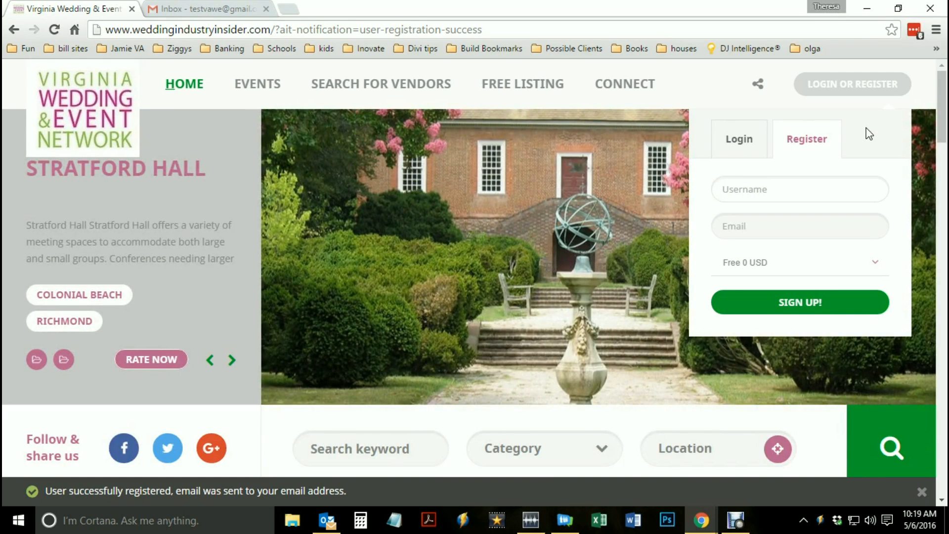
- Register username 'test user' with the test e-mail address on the Free 0 USD plan
type("test user")
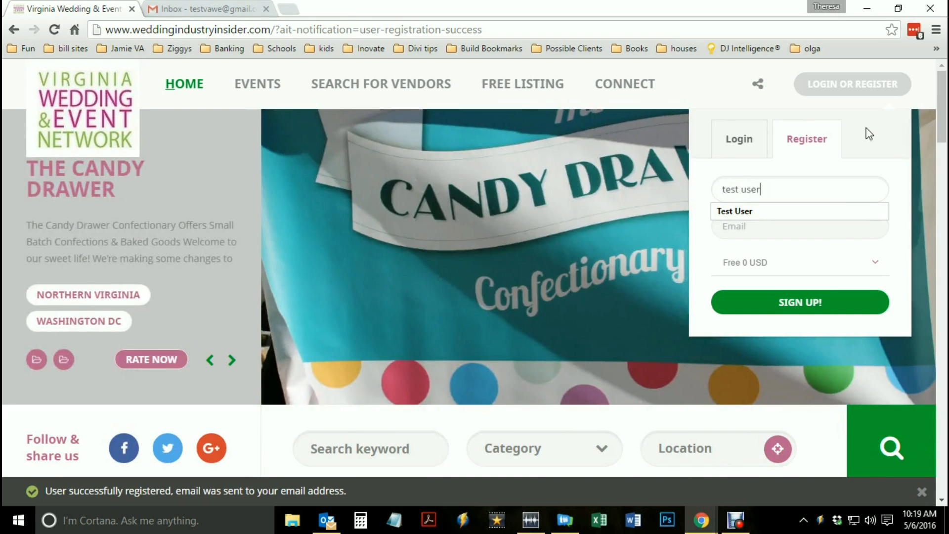
key("Tab")
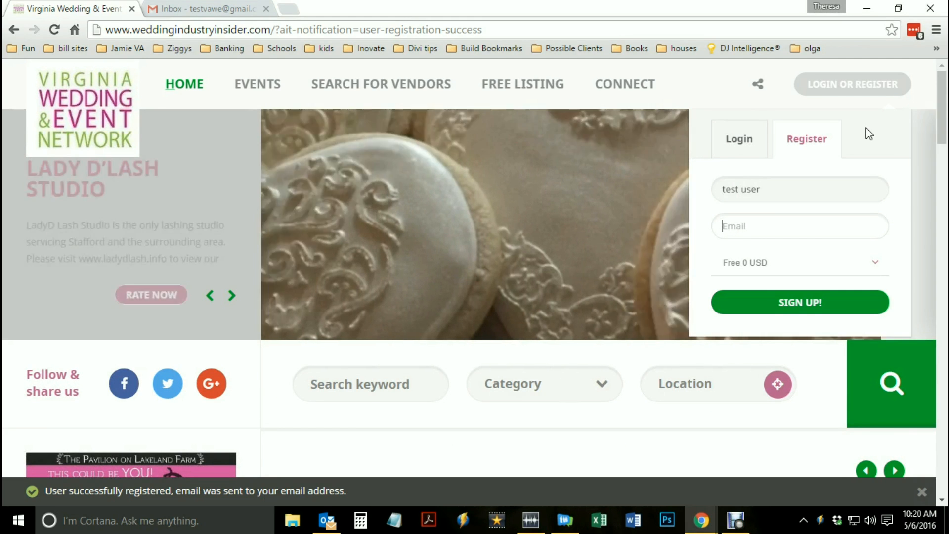
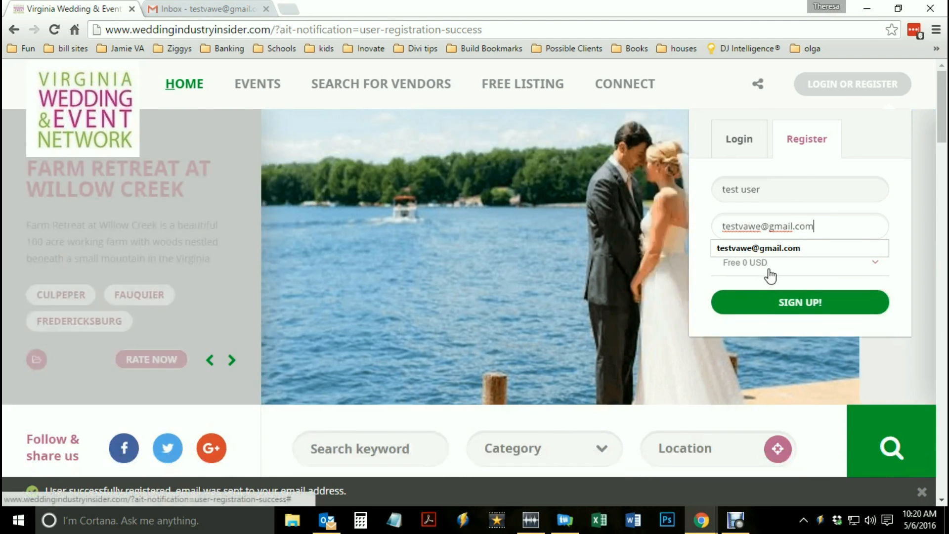
left_click(816, 266)
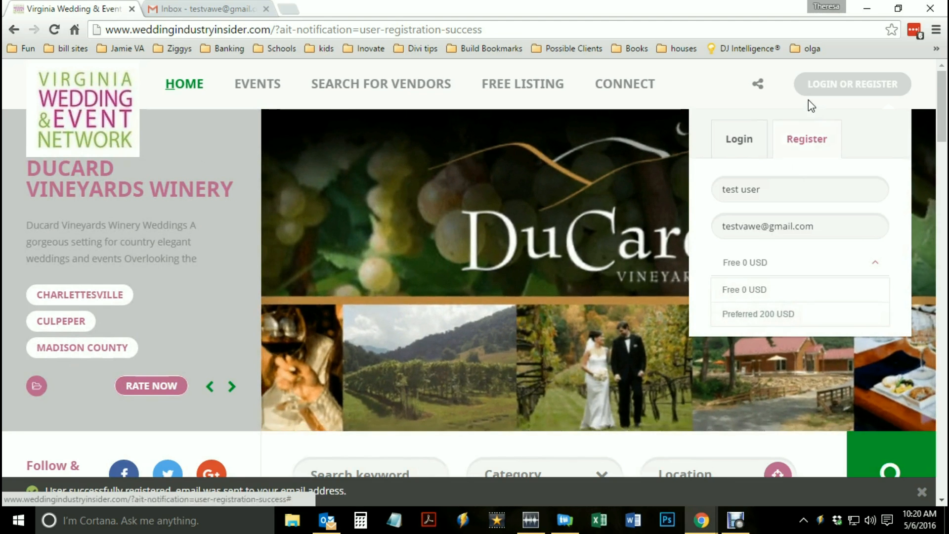
left_click(811, 291)
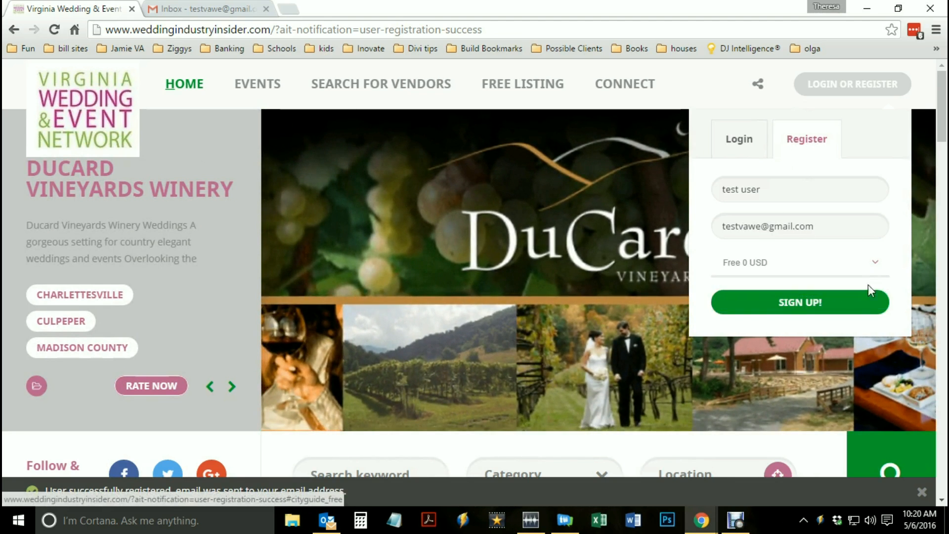
left_click(786, 305)
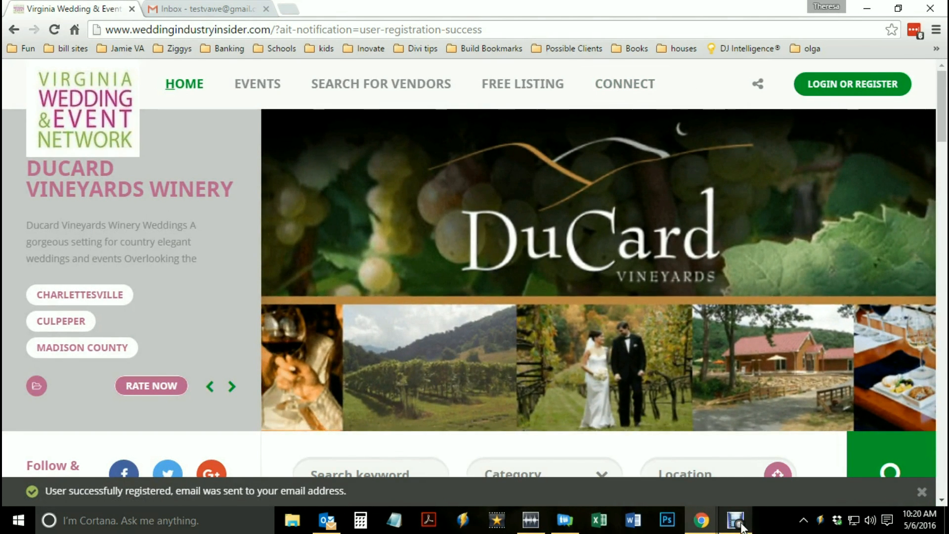
mouse_move(741, 528)
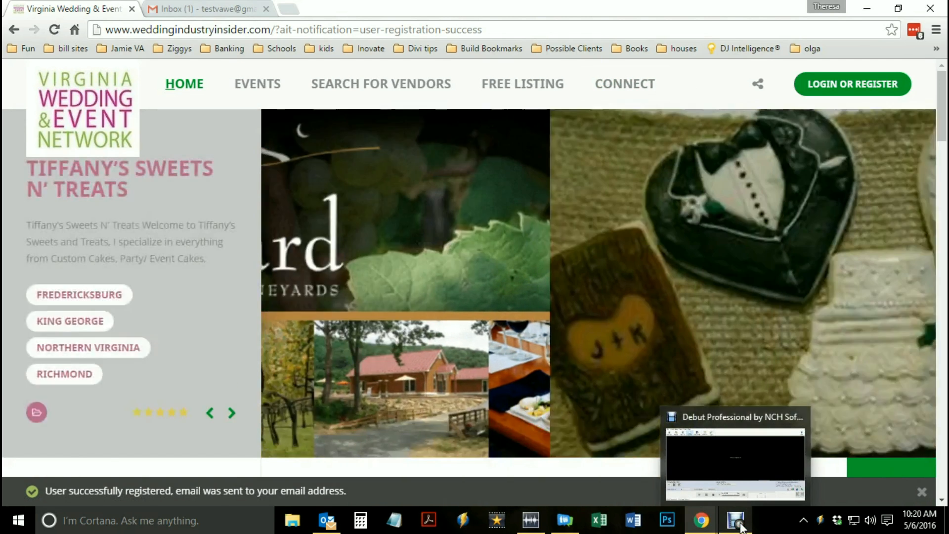
- Bring Debut forward and pause the screen recording
left_click(741, 526)
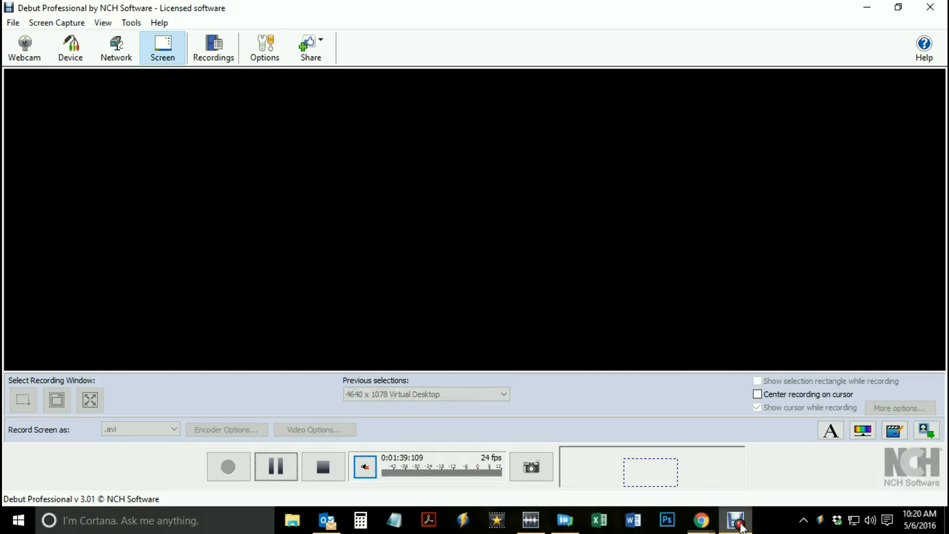
left_click(276, 466)
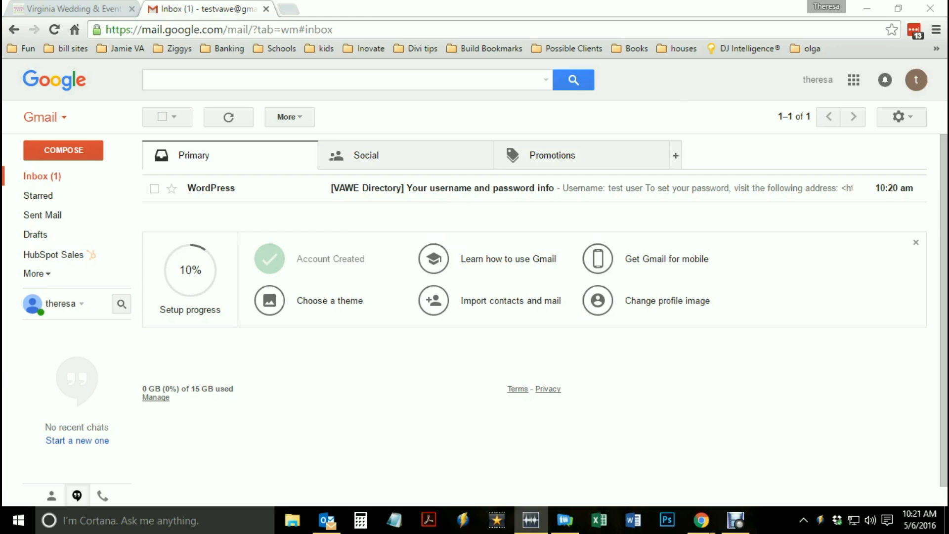
- Open the WordPress account-details email and follow its wp-login.php password reset link
double_click(461, 195)
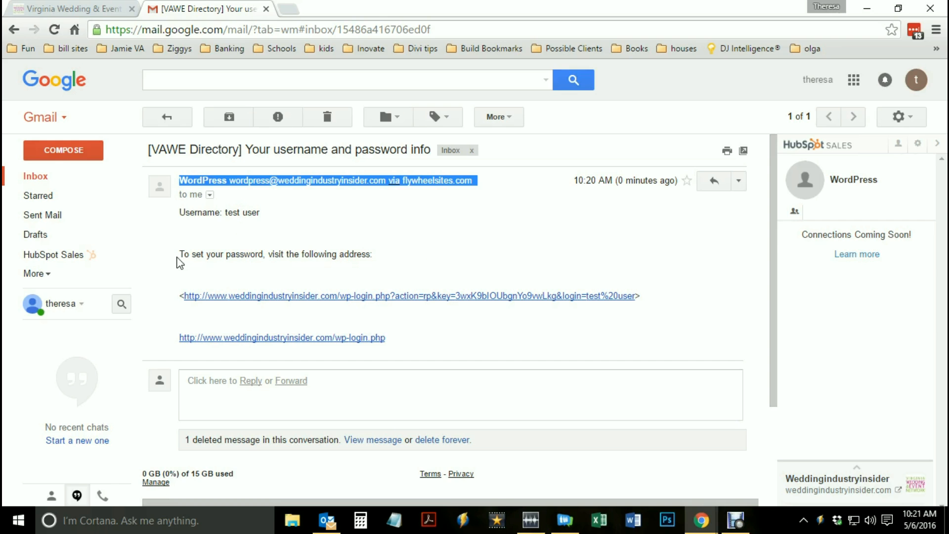
left_click(357, 297)
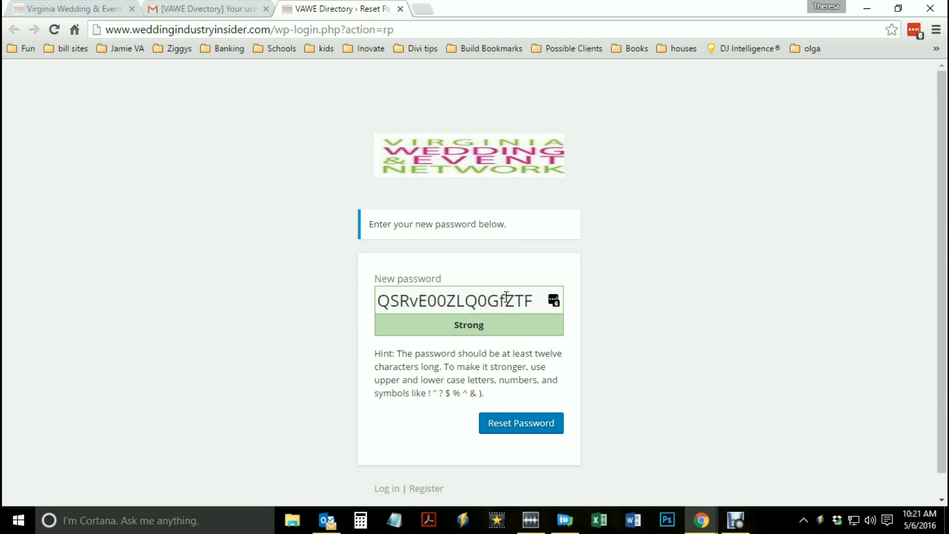
- Replace the generated password with a self-chosen password, reset it, and go to Log In
left_click_drag(536, 299, 358, 283)
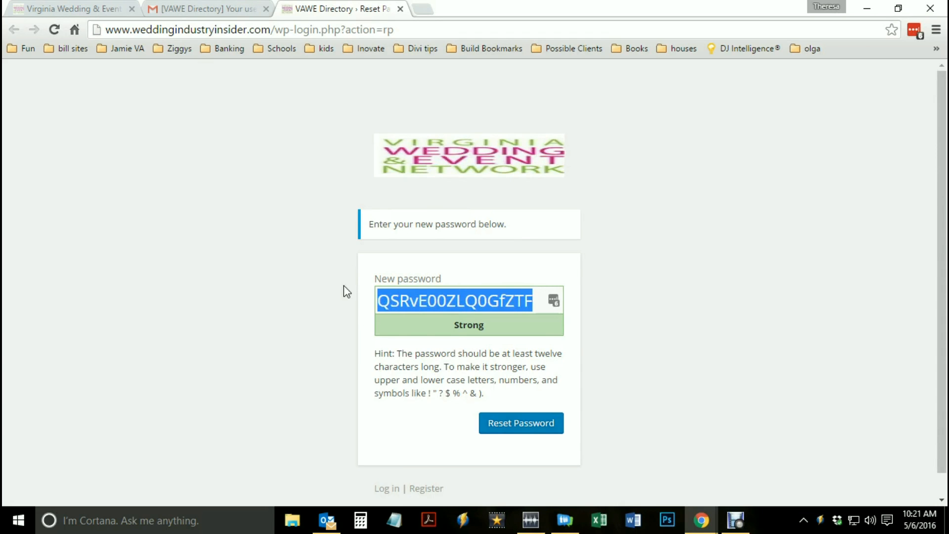
key("BackSpace")
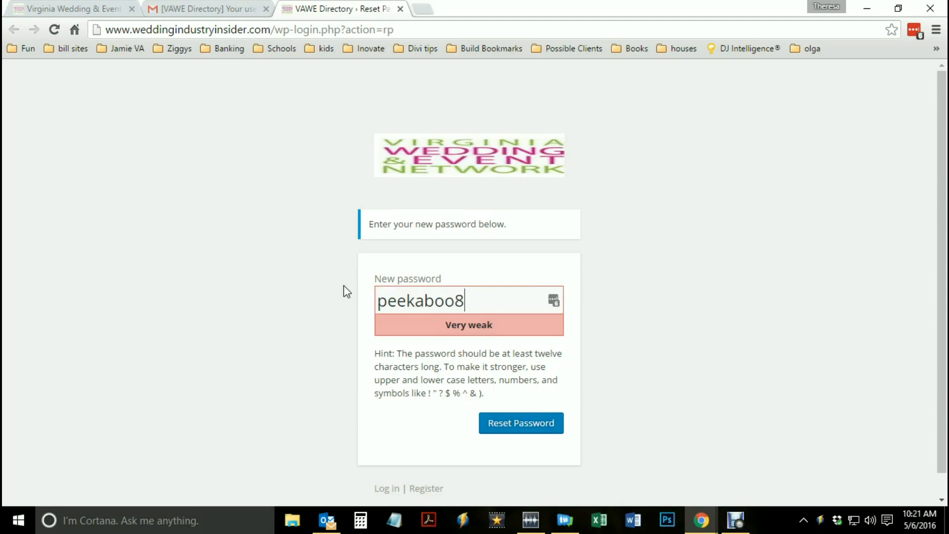
left_click(531, 430)
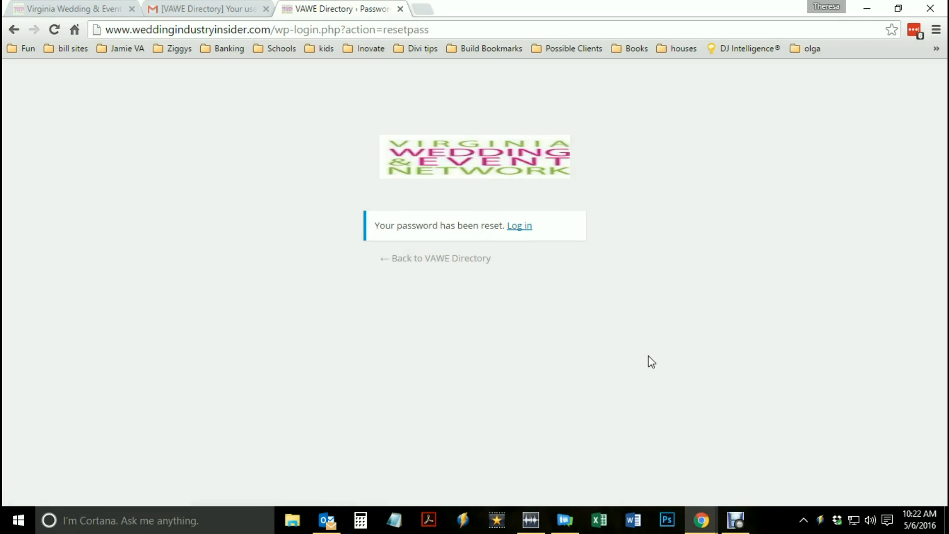
left_click(514, 232)
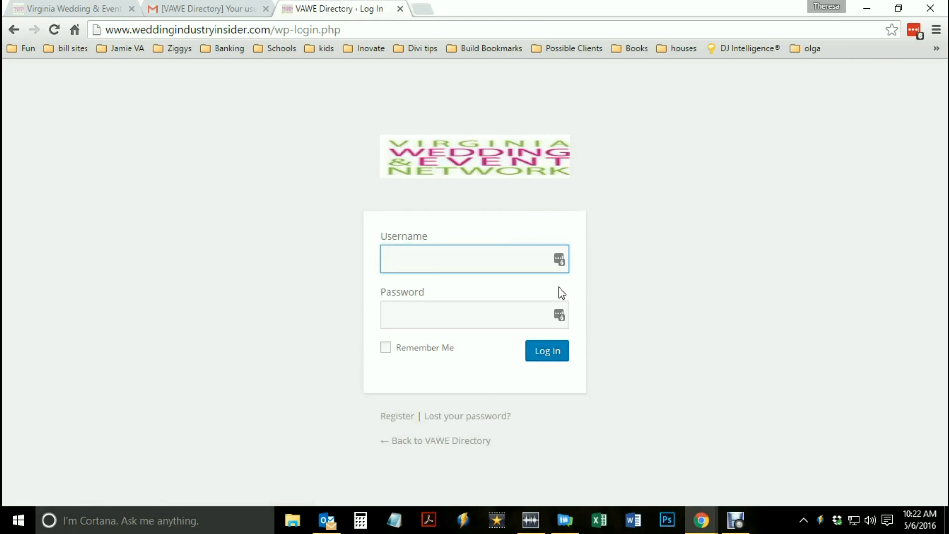
- Log in from the homepage as 'test user' with the new password, declining to save it
left_click(80, 8)
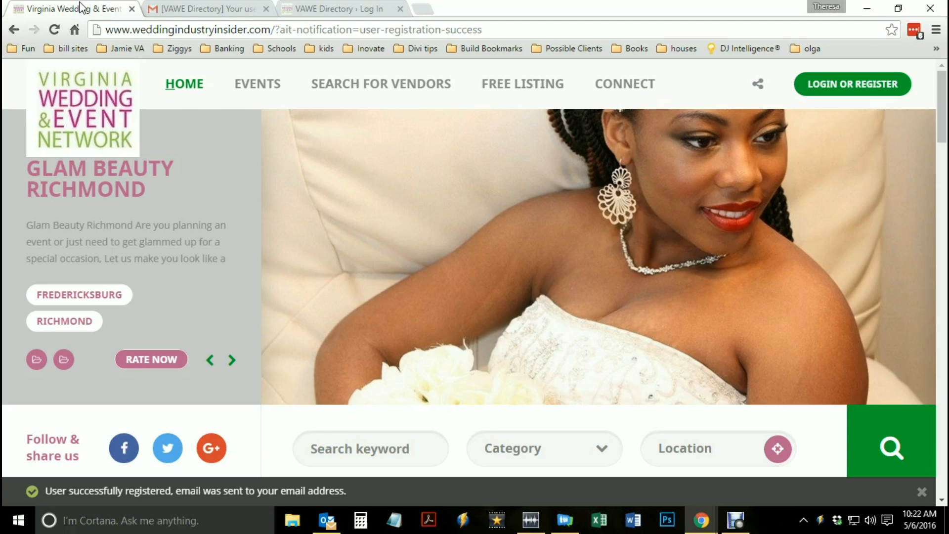
left_click(837, 89)
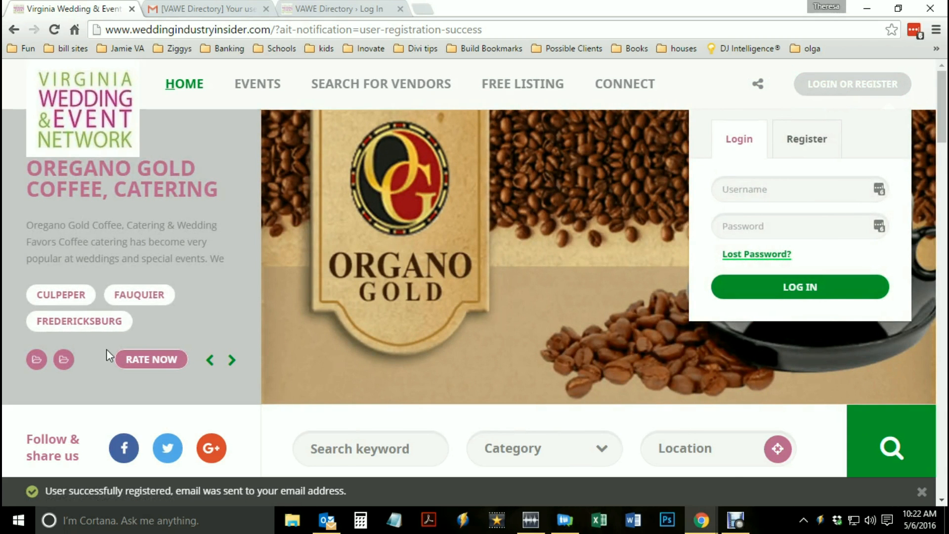
left_click(752, 187)
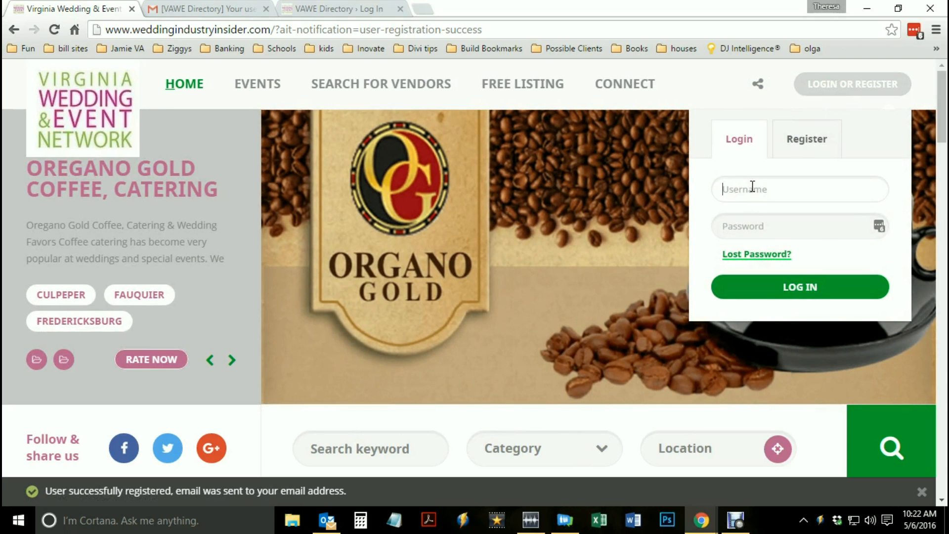
type("test")
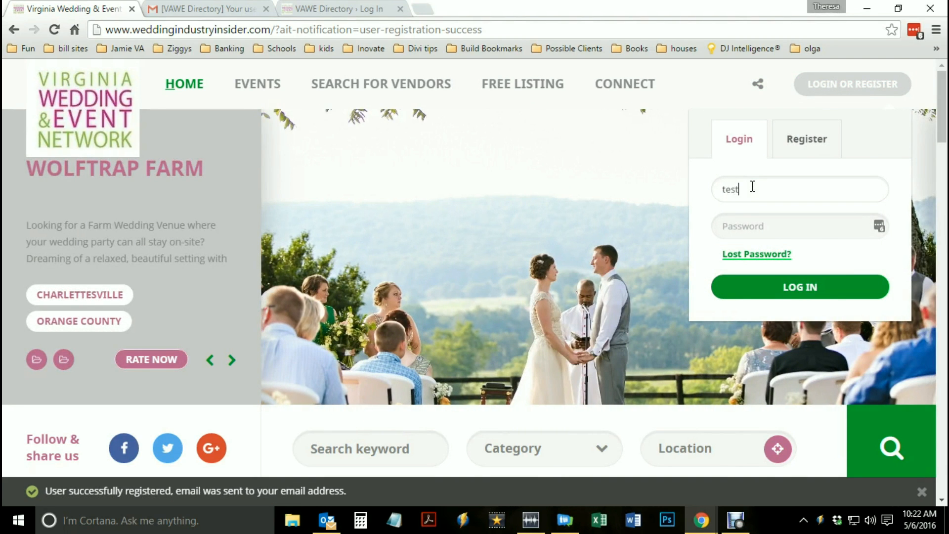
type(" user")
key("Tab")
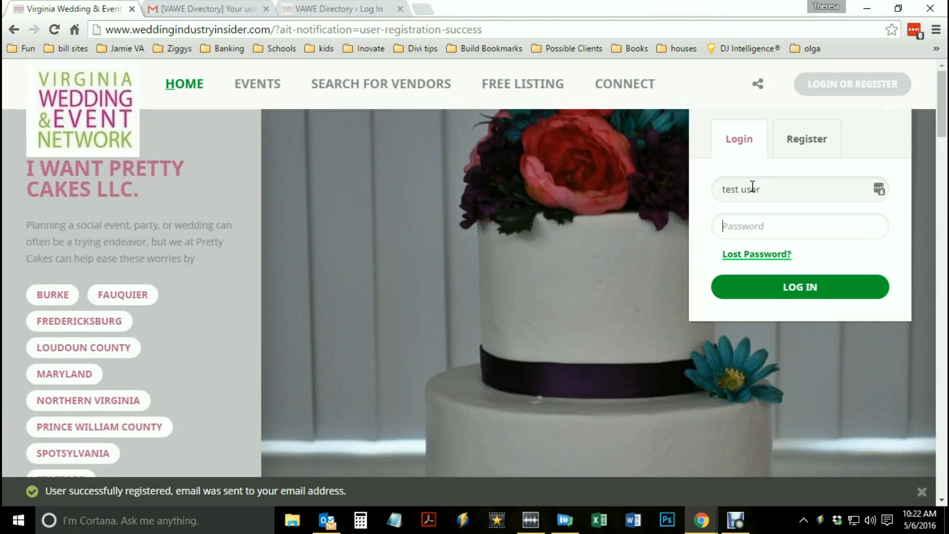
type("t•••••••••")
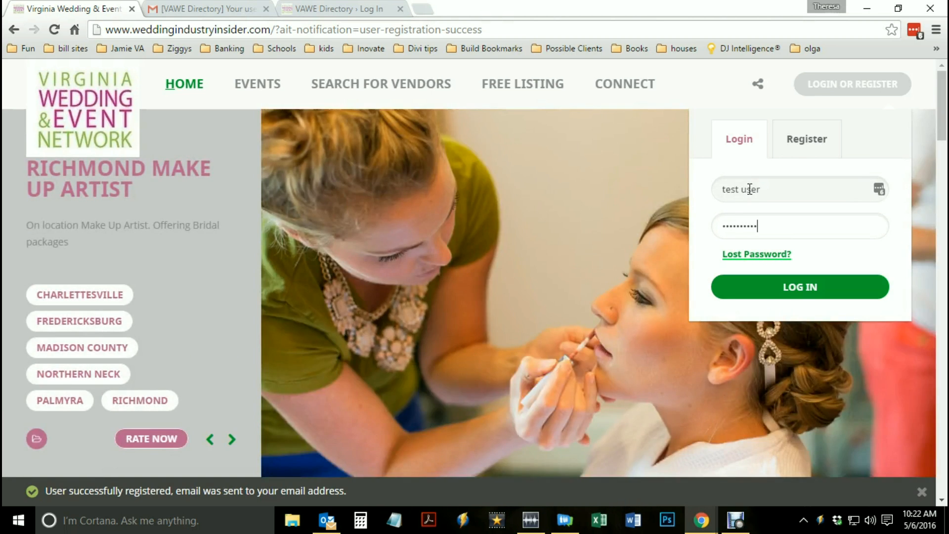
left_click(782, 287)
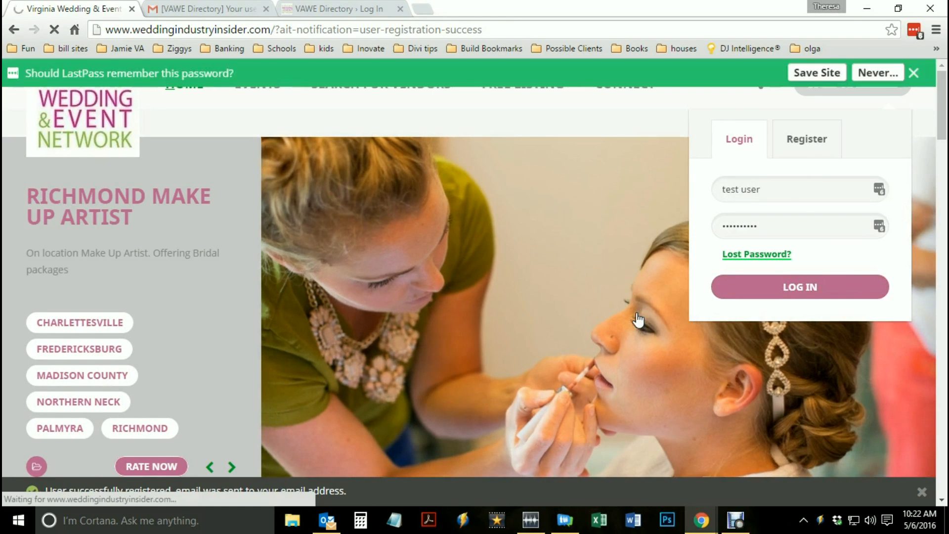
left_click(912, 72)
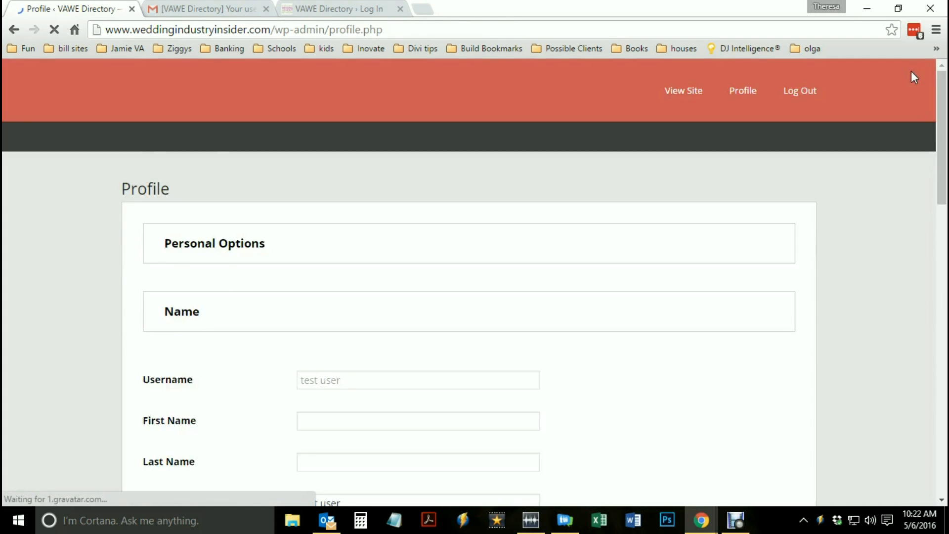
left_click(927, 73)
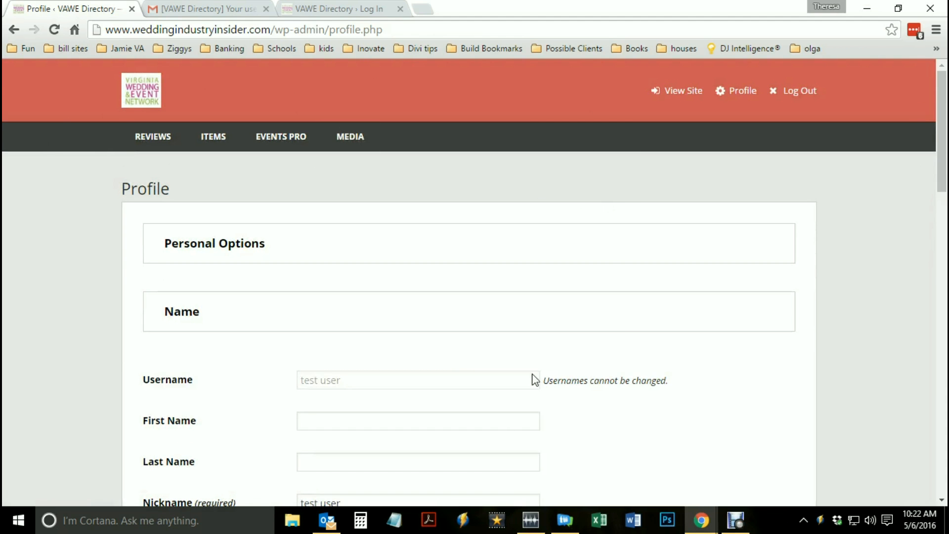
scroll(890, 269, "down", 12)
scroll(875, 268, "down", 8)
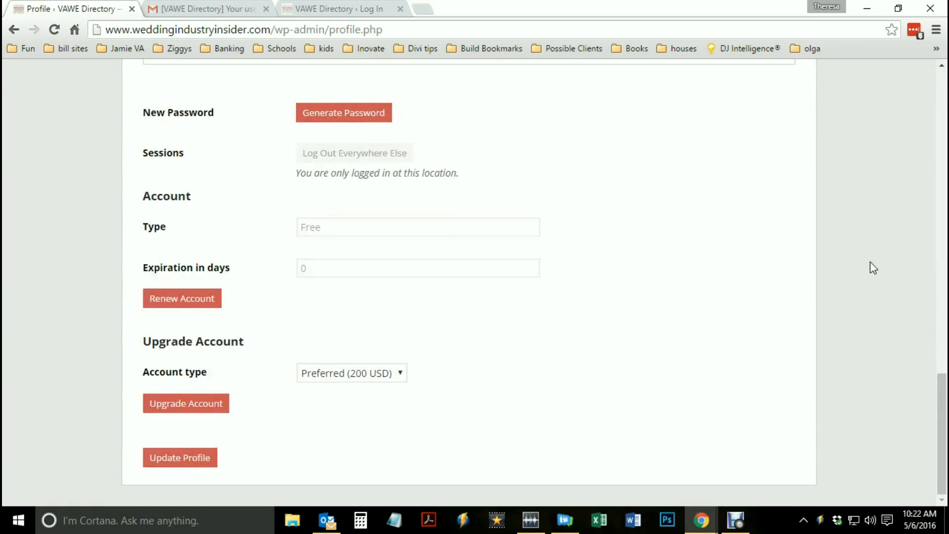
scroll(865, 264, "up", 20)
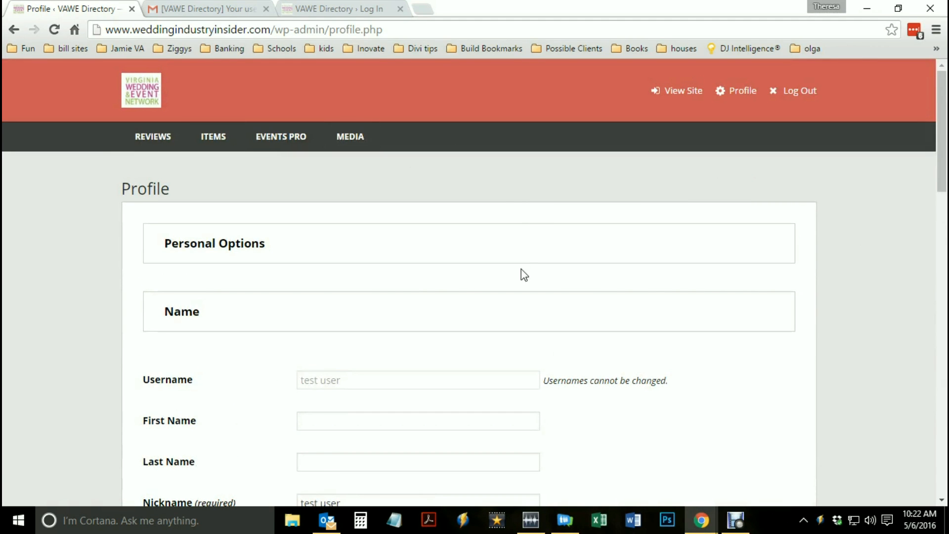
scroll(492, 324, "down", 3)
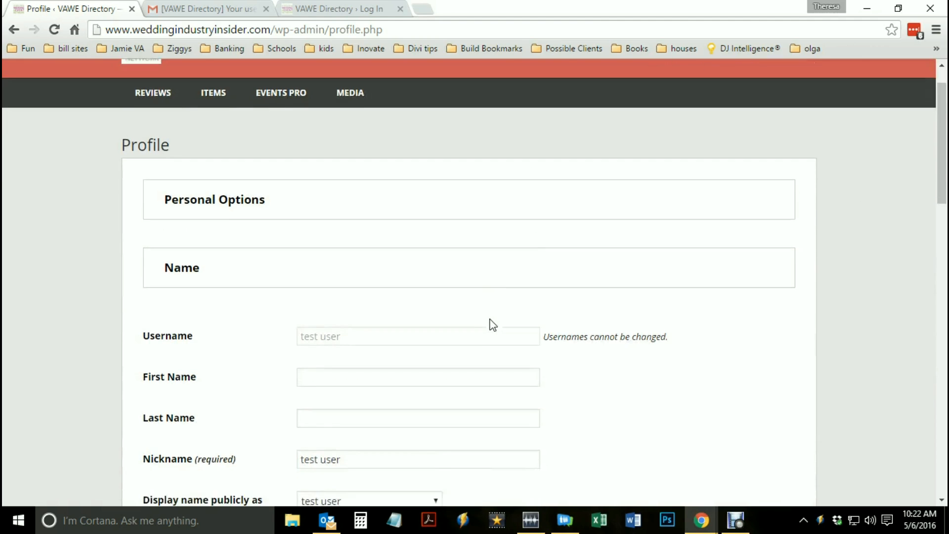
scroll(490, 319, "down", 4)
scroll(488, 315, "up", 3)
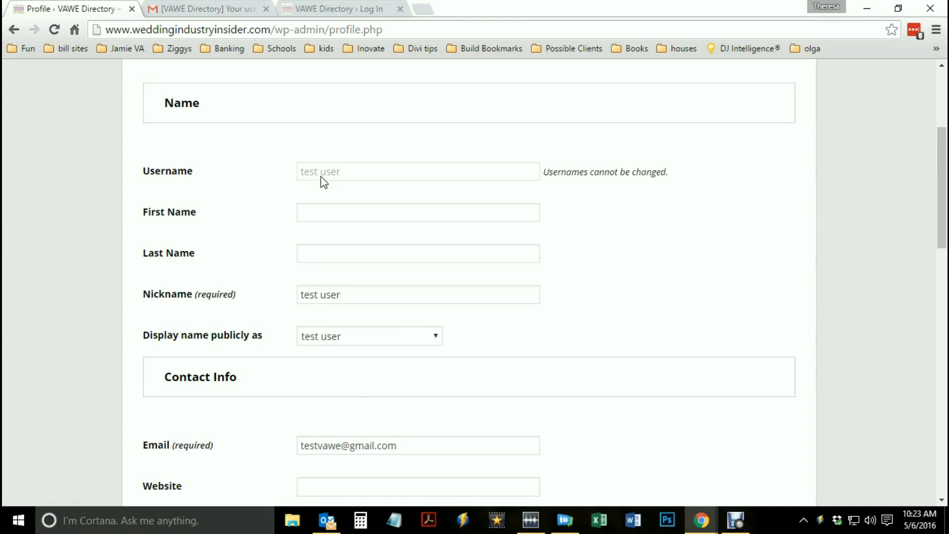
- Enter the user's first name and last name in the profile
left_click(328, 214)
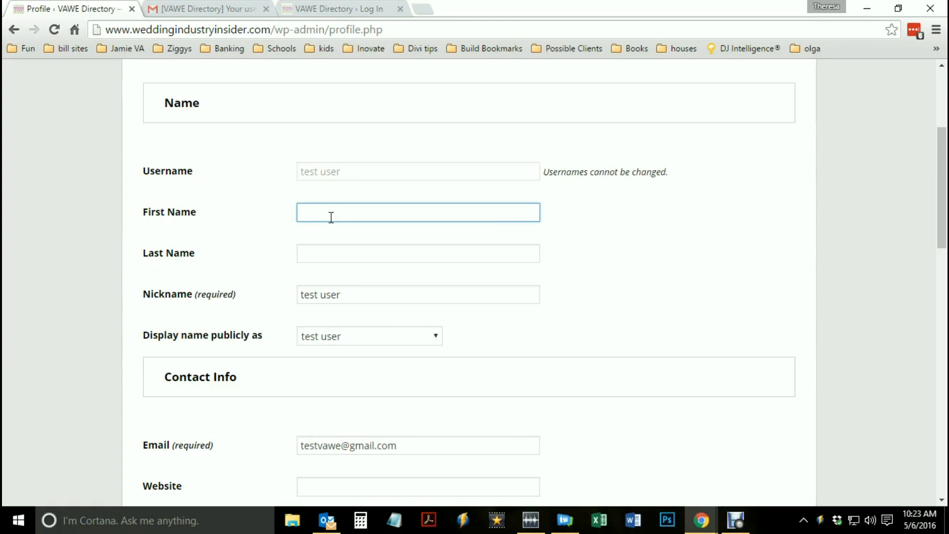
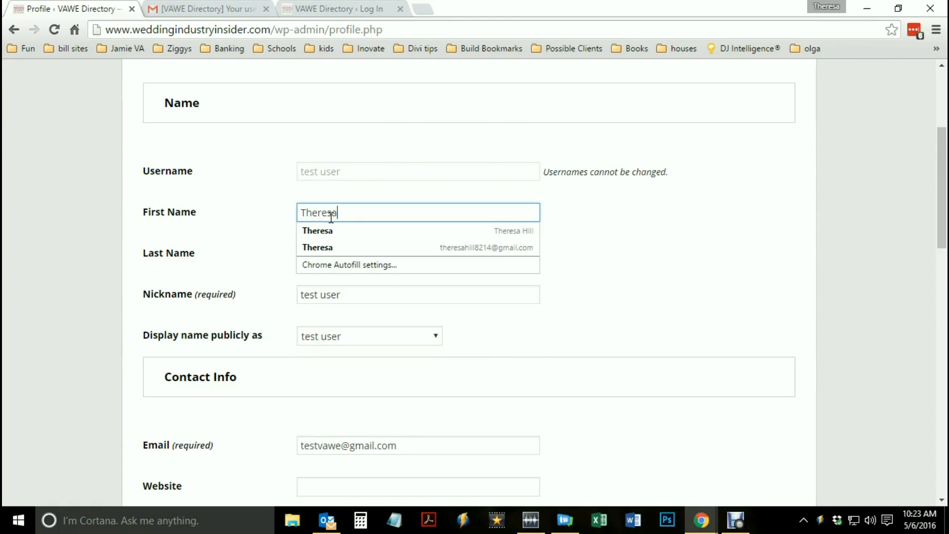
key("Tab")
- Set the nickname to 'iNovate Marketing' and choose it as the public display name
key("Tab")
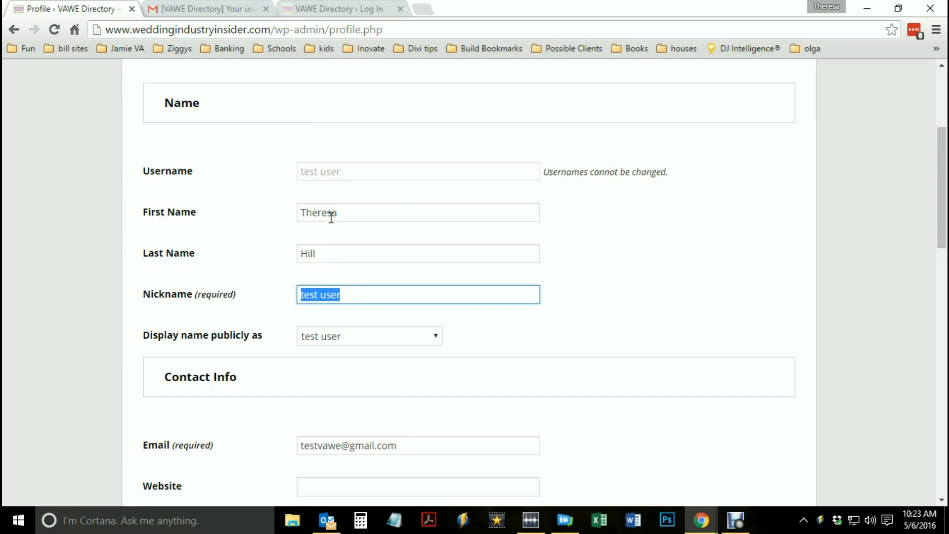
type("iN")
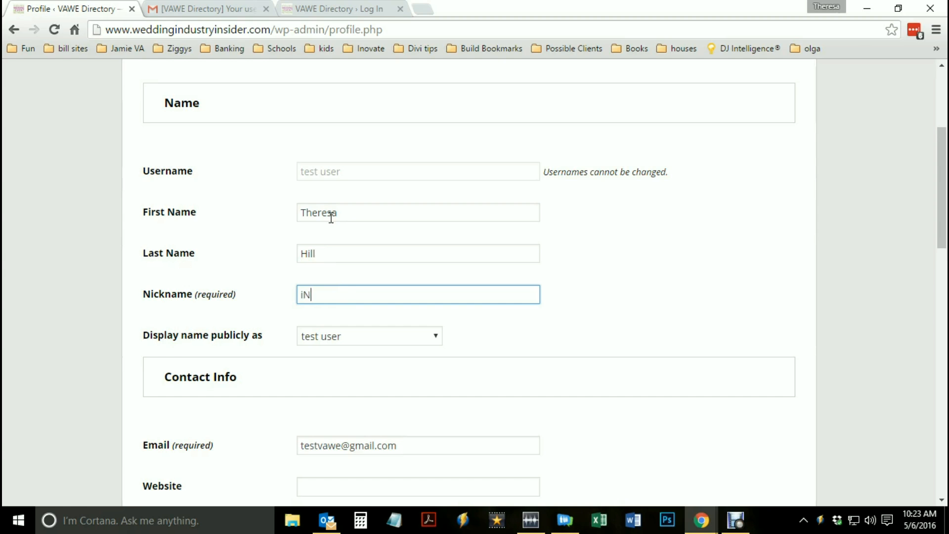
type("ovate Marketing")
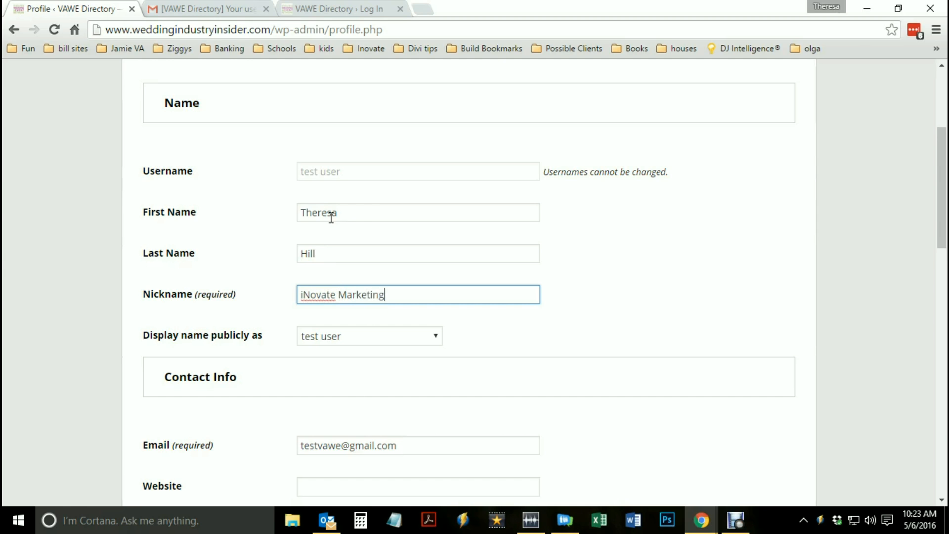
left_click(331, 342)
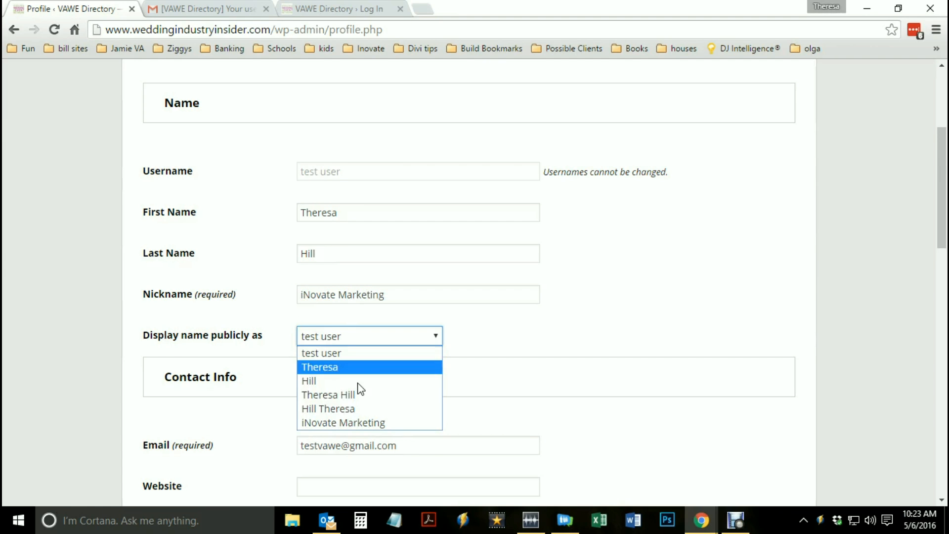
left_click(364, 423)
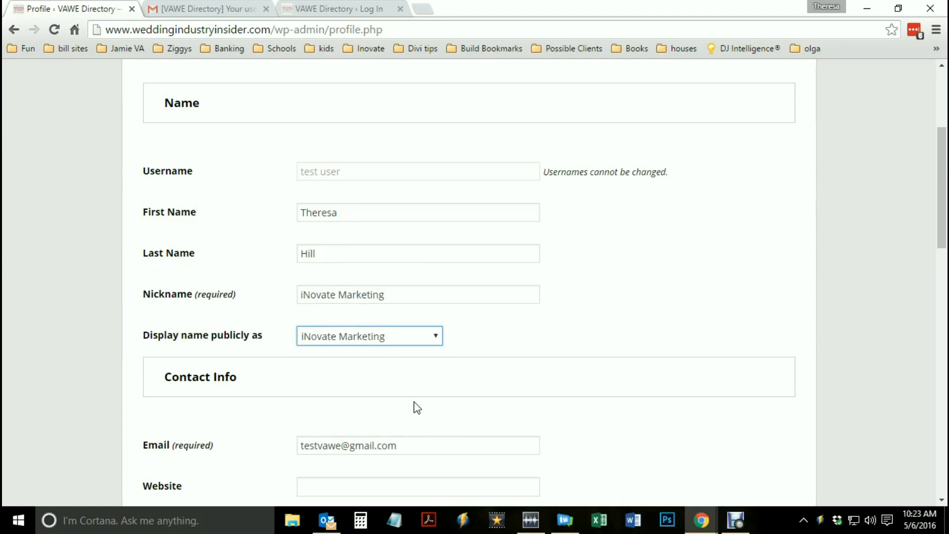
scroll(433, 348, "down", 2)
scroll(646, 331, "down", 1)
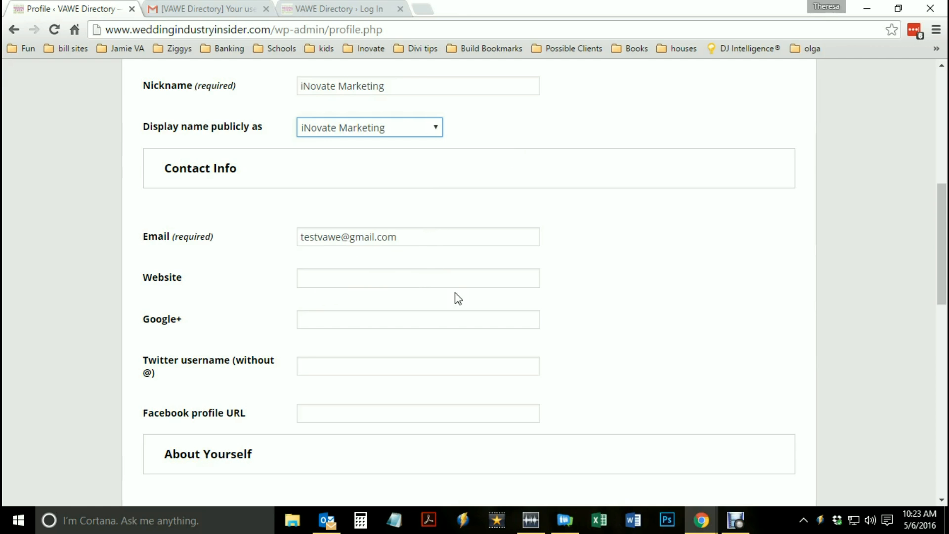
left_click(407, 272)
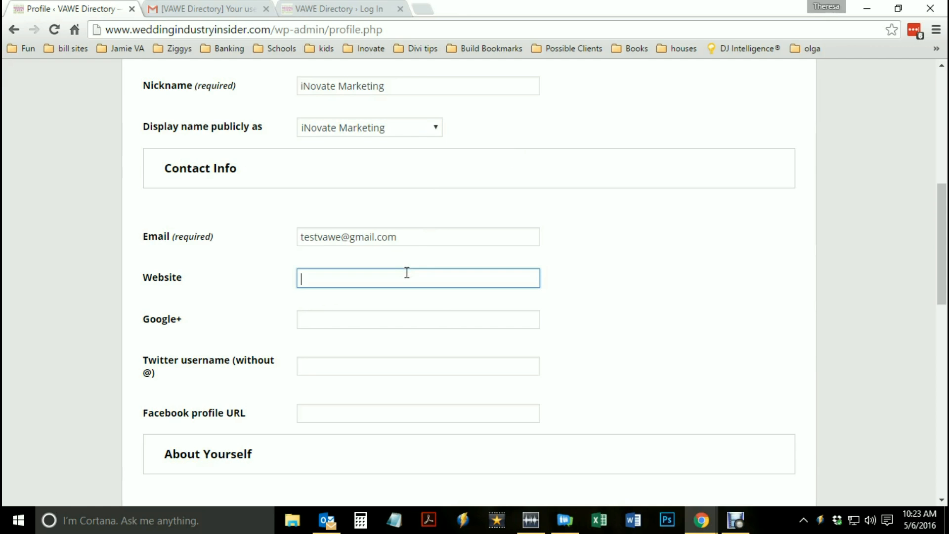
type("www.")
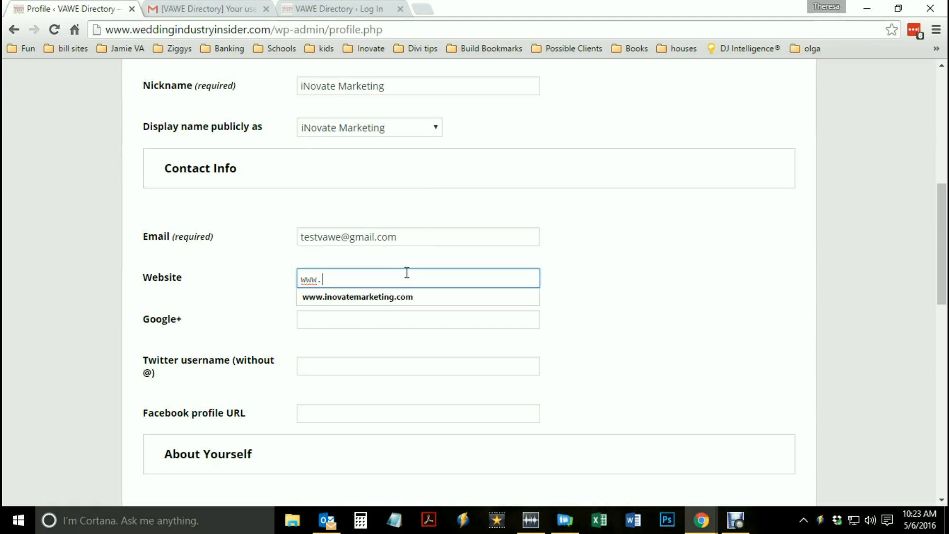
right_click(403, 274)
left_click(386, 282)
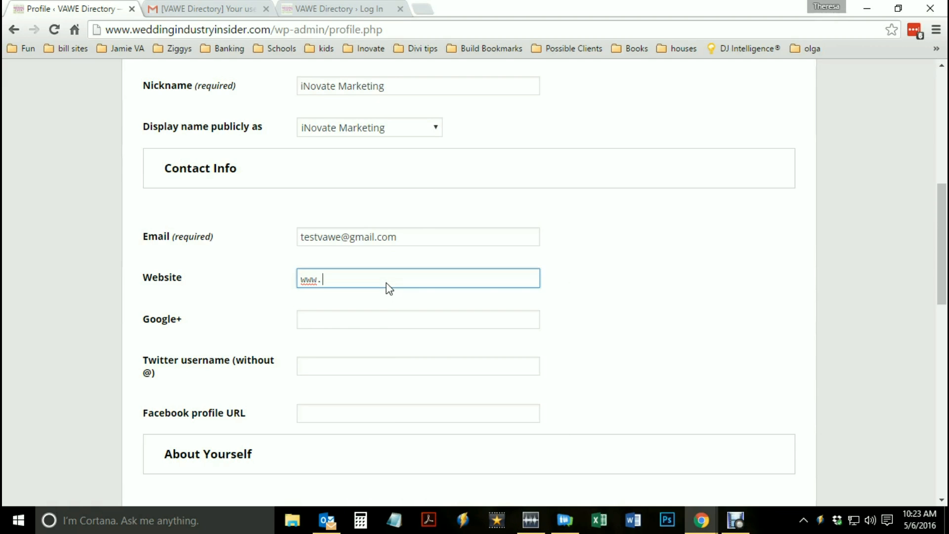
double_click(386, 283)
left_click(356, 297)
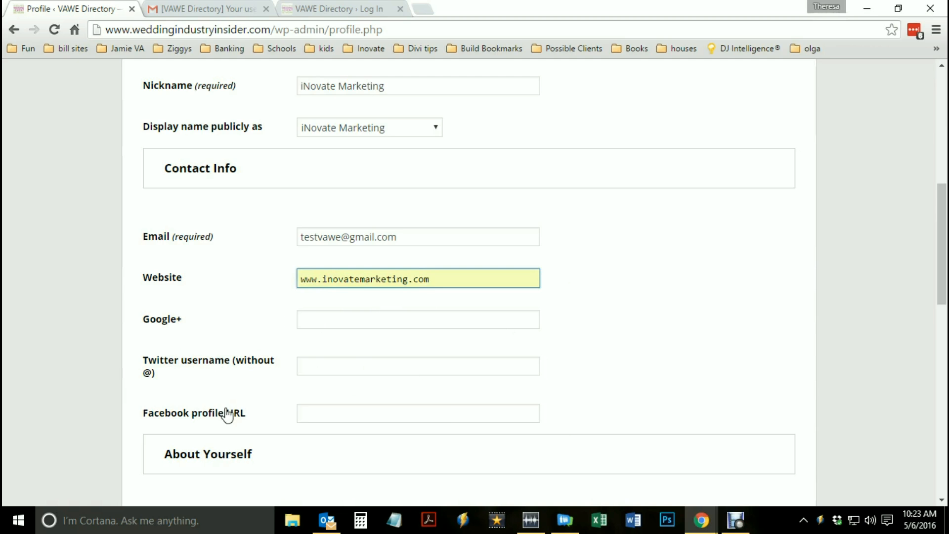
scroll(440, 410, "down", 5)
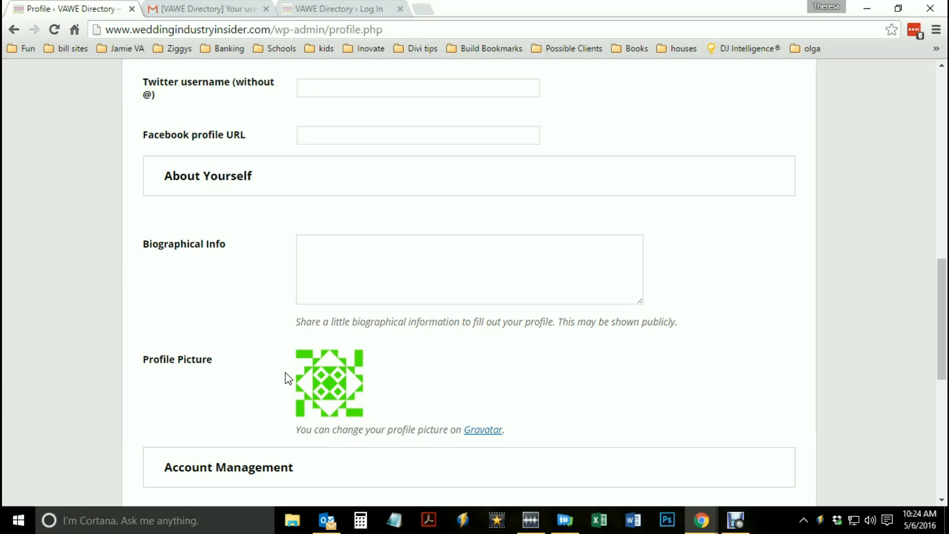
scroll(589, 381, "down", 5)
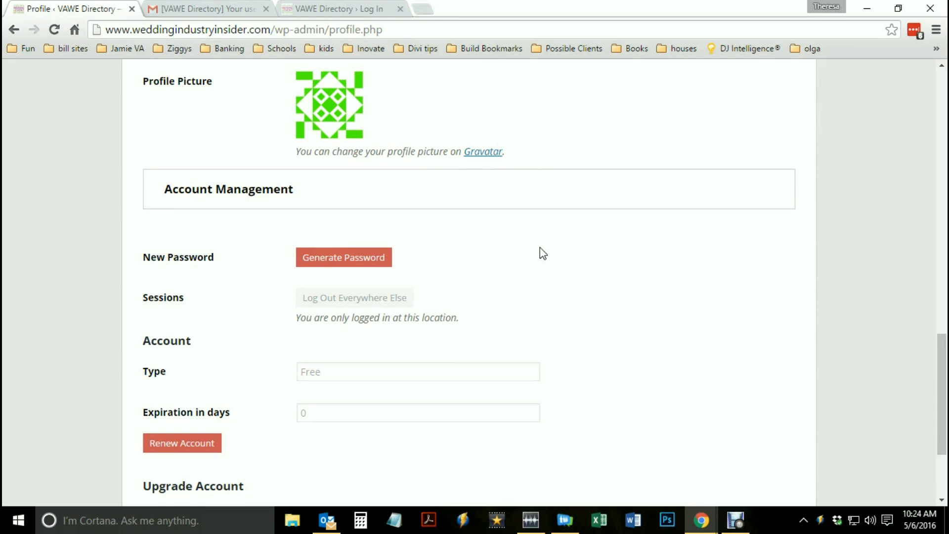
scroll(526, 228, "down", 1)
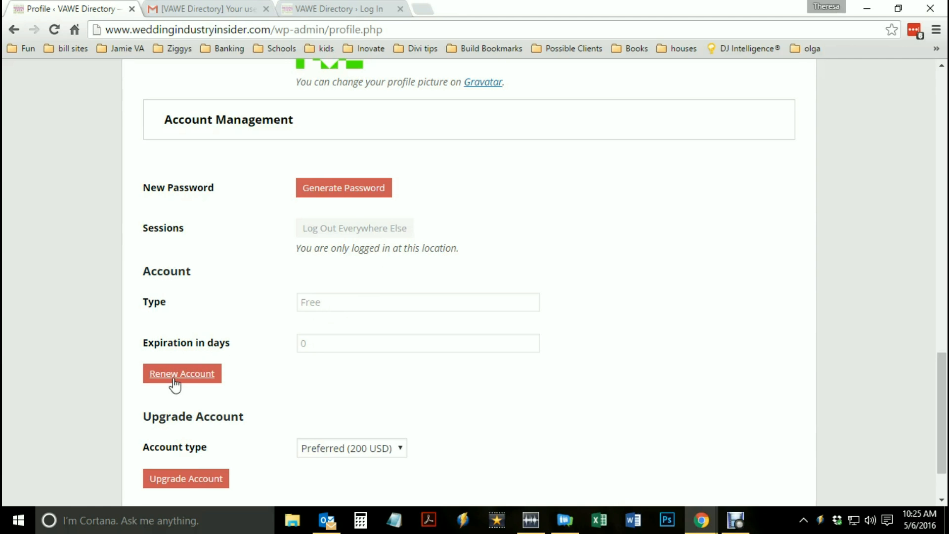
scroll(527, 372, "down", 2)
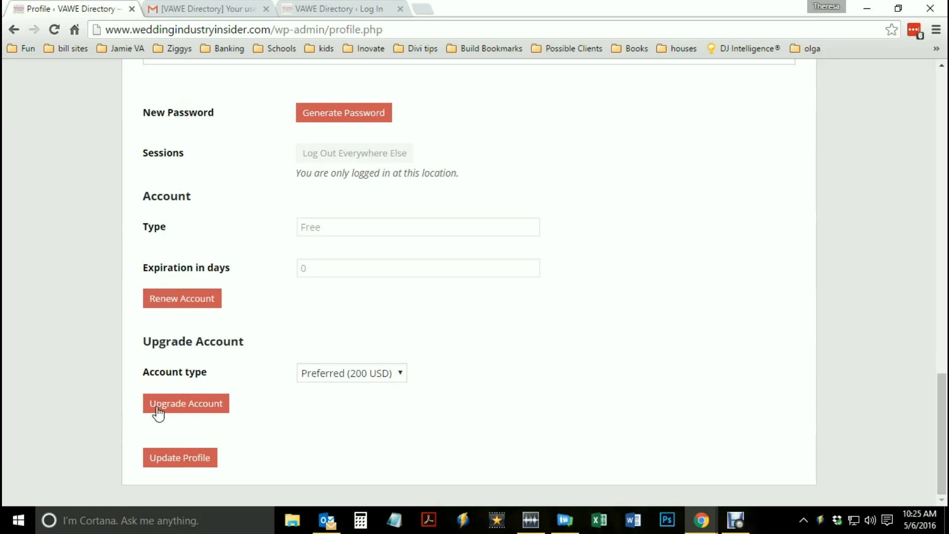
- Click Update Profile, review the saved fields, and open the still-empty Items list
left_click(169, 463)
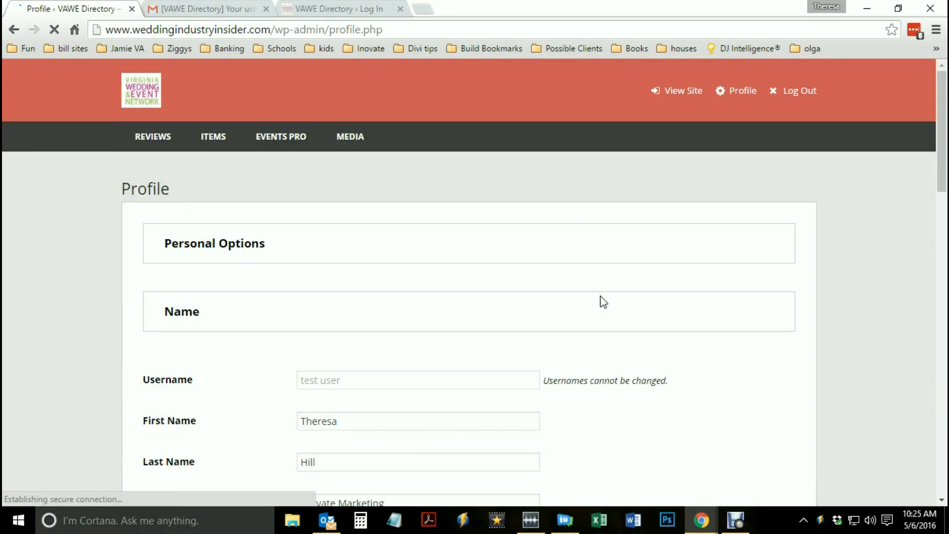
scroll(619, 326, "down", 15)
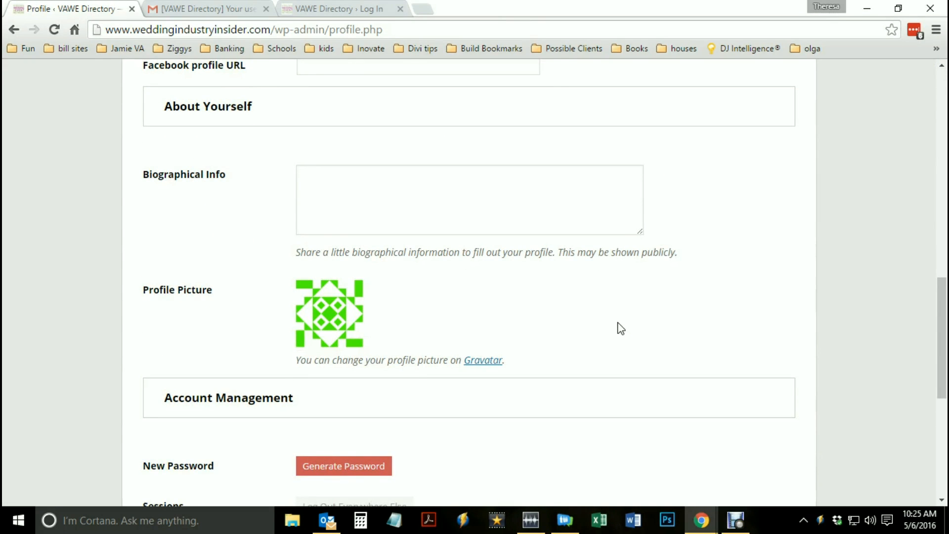
scroll(621, 328, "up", 15)
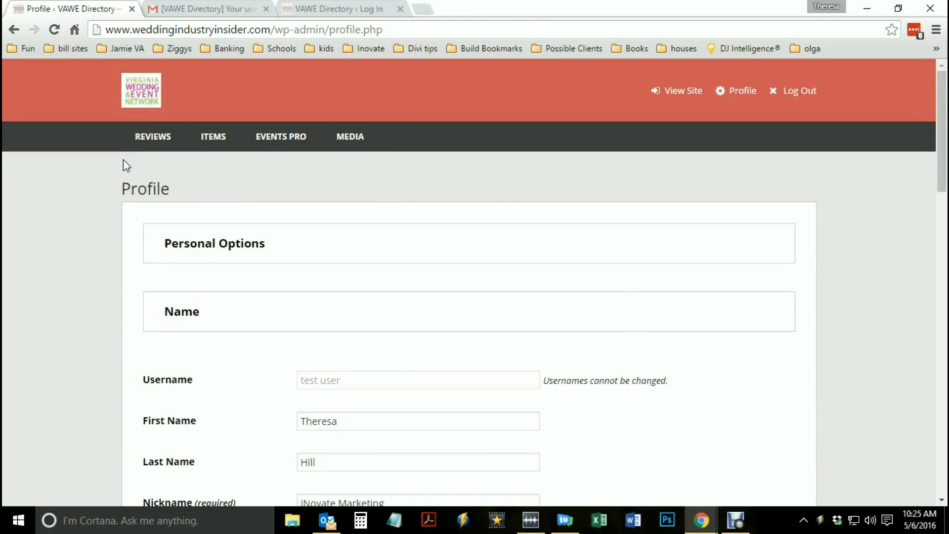
left_click(217, 144)
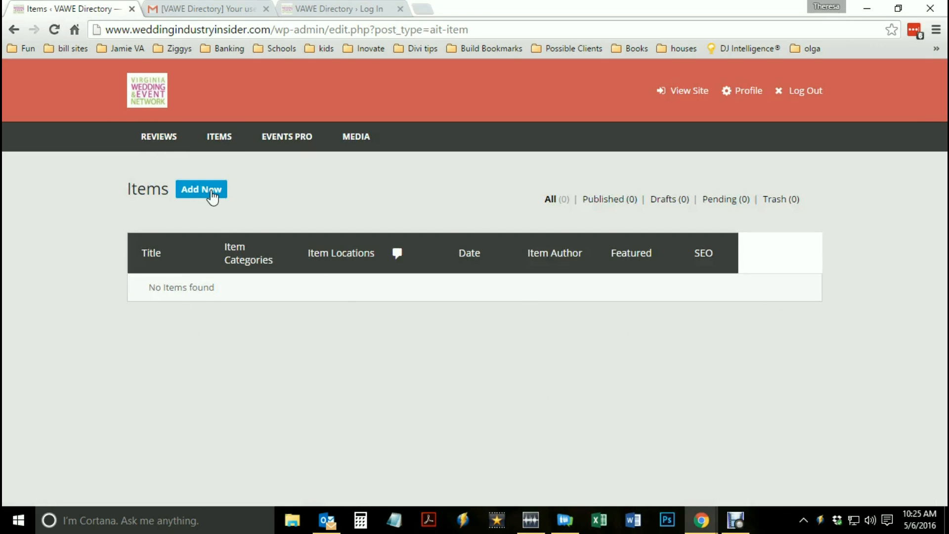
- Create a new directory item titled 'Test Listing'
left_click(213, 196)
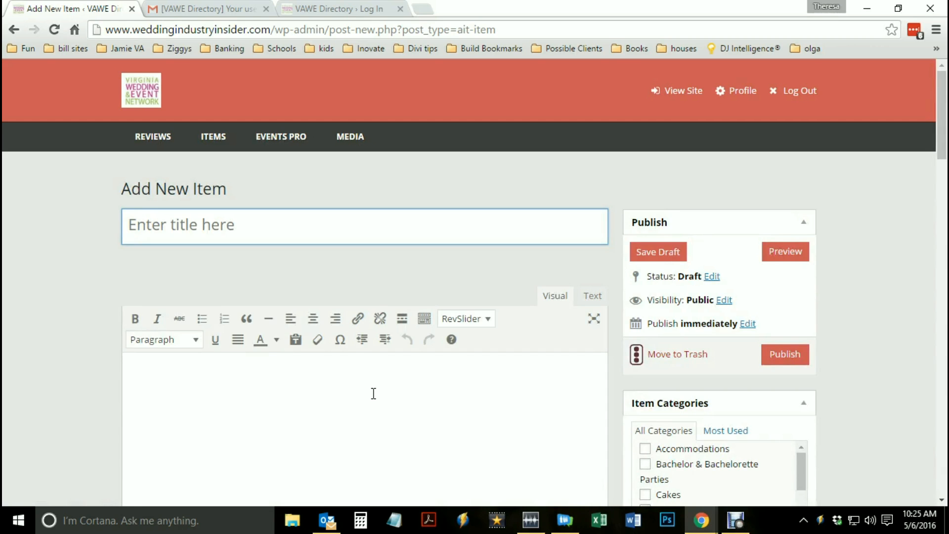
key("shift")
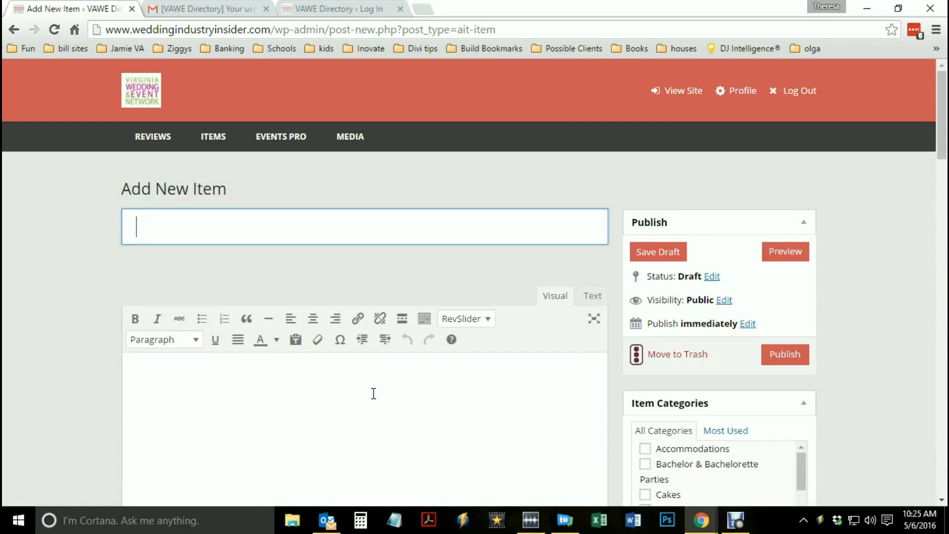
type("Test Listing")
left_click(373, 393)
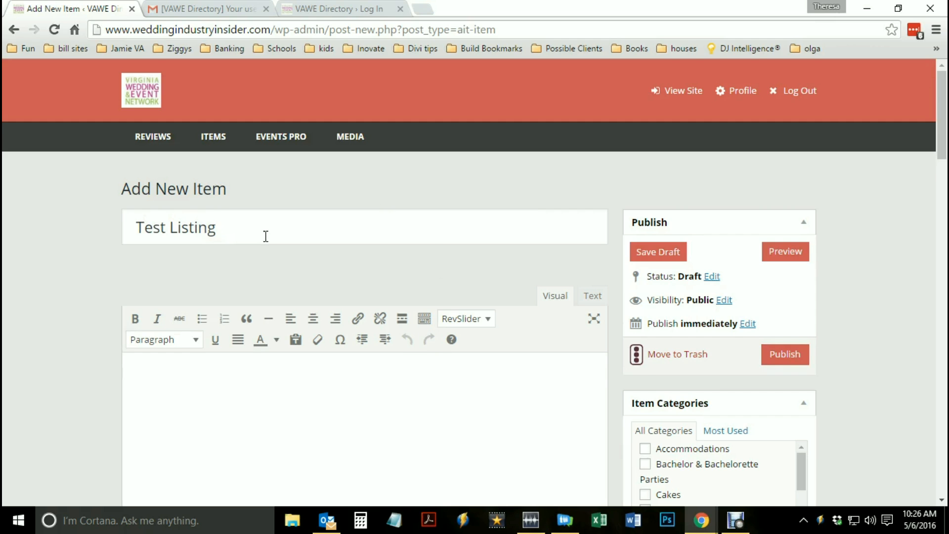
scroll(346, 416, "down", 3)
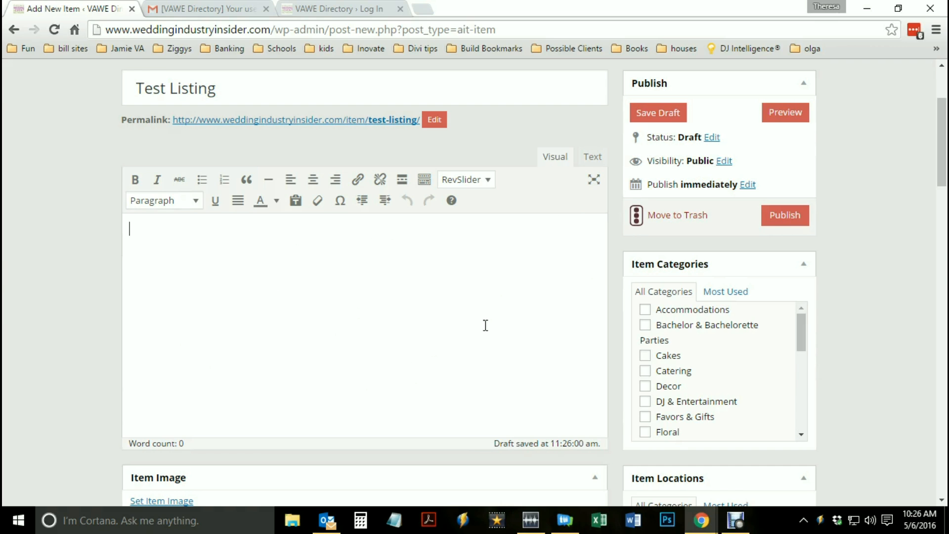
- Write the description 'This is where you place information about your business and services/products.'
type("This is th")
key("BackSpace")
key("BackSpace")
type("where ")
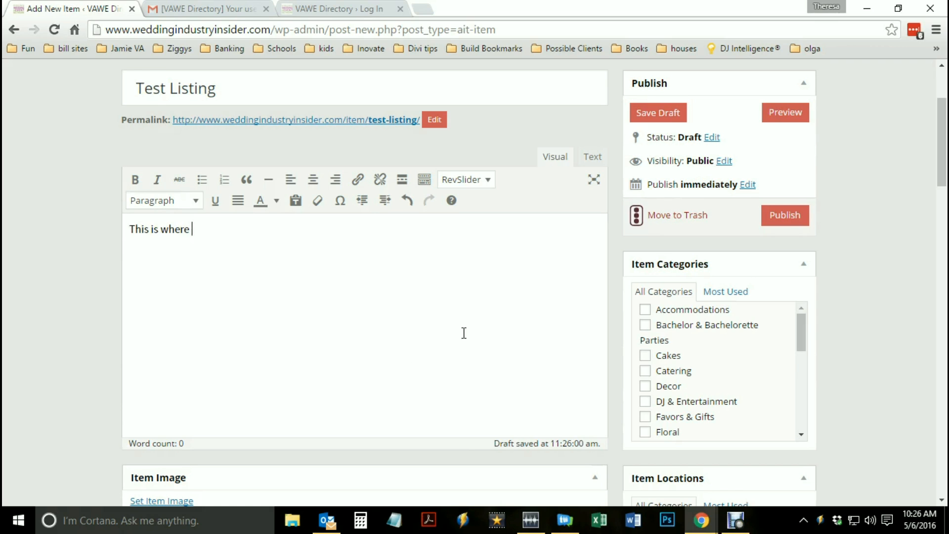
type("you place the")
type("info")
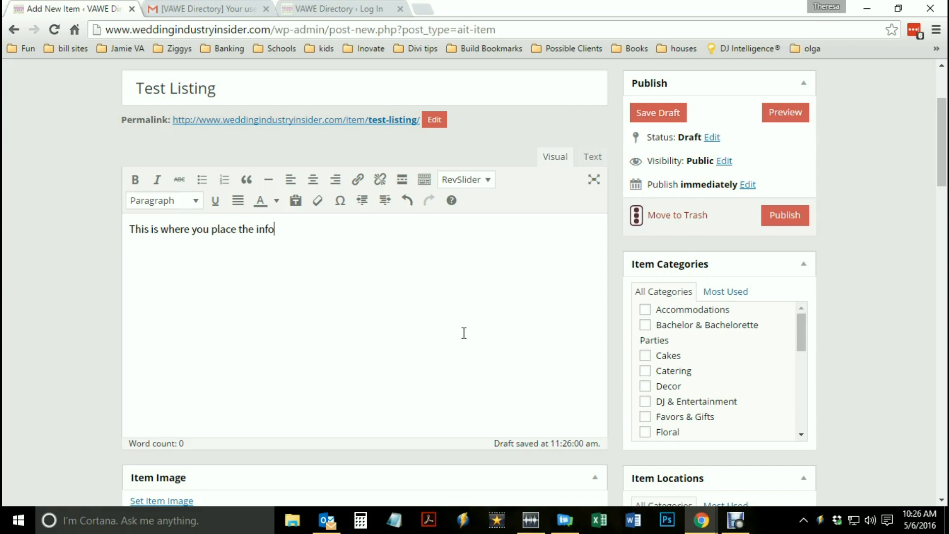
type("rmation about your")
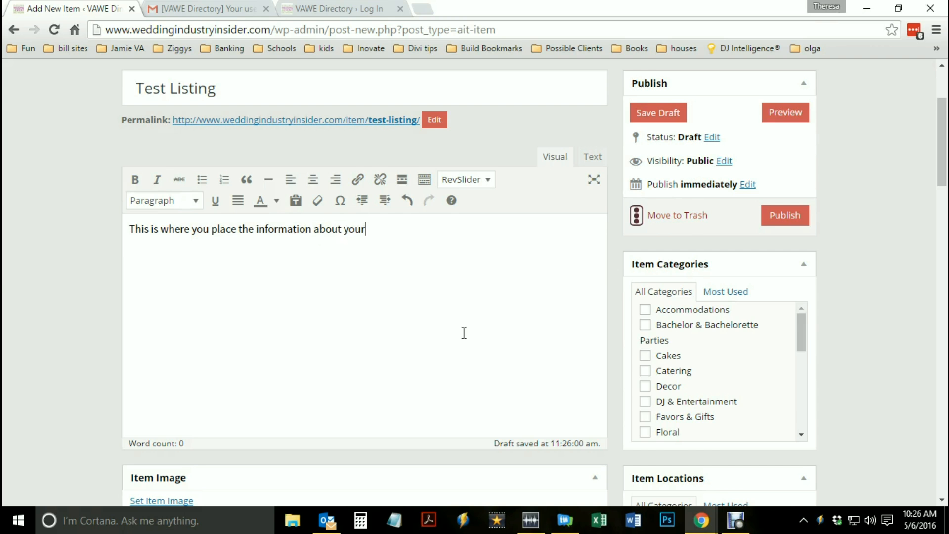
type(" business and services")
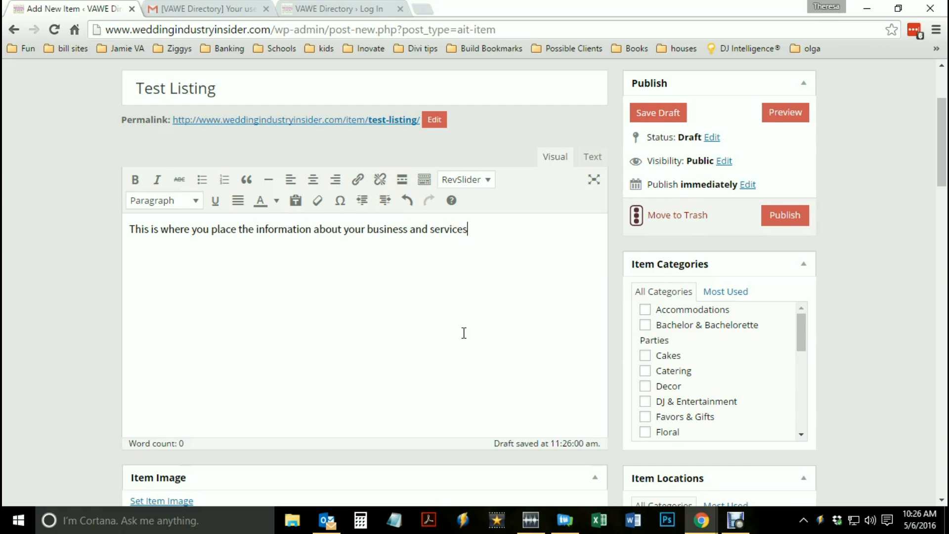
type("/products.")
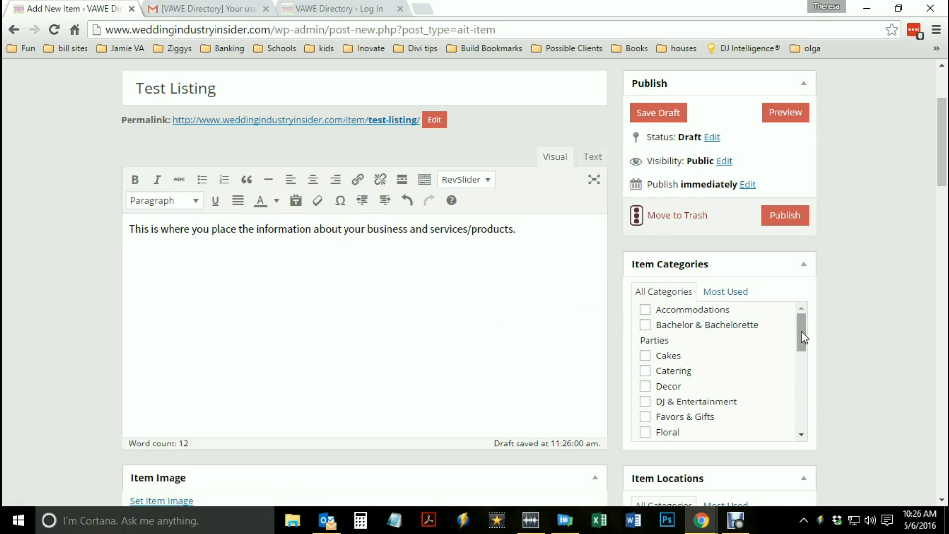
- Tick Vendors in the Item Categories list to file Test Listing there
left_click_drag(800, 336, 800, 415)
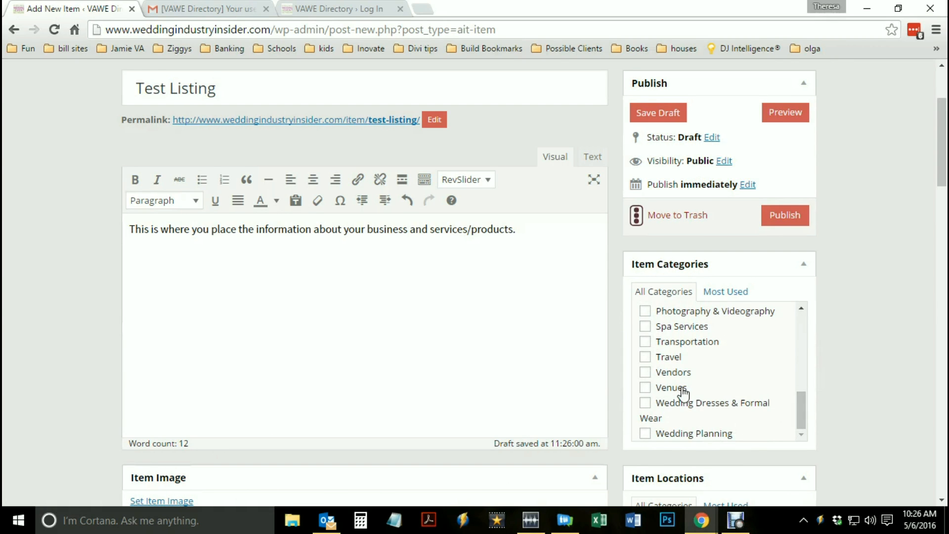
left_click(647, 373)
scroll(333, 339, "down", 4)
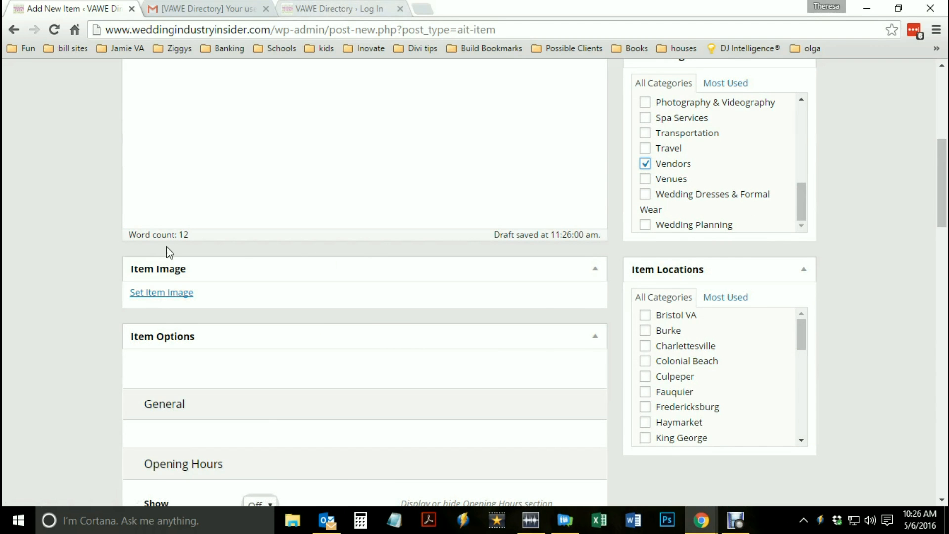
- In the VAWE Directory Log In tab, remove /wp-login.php from the address to load the homepage
left_click(321, 9)
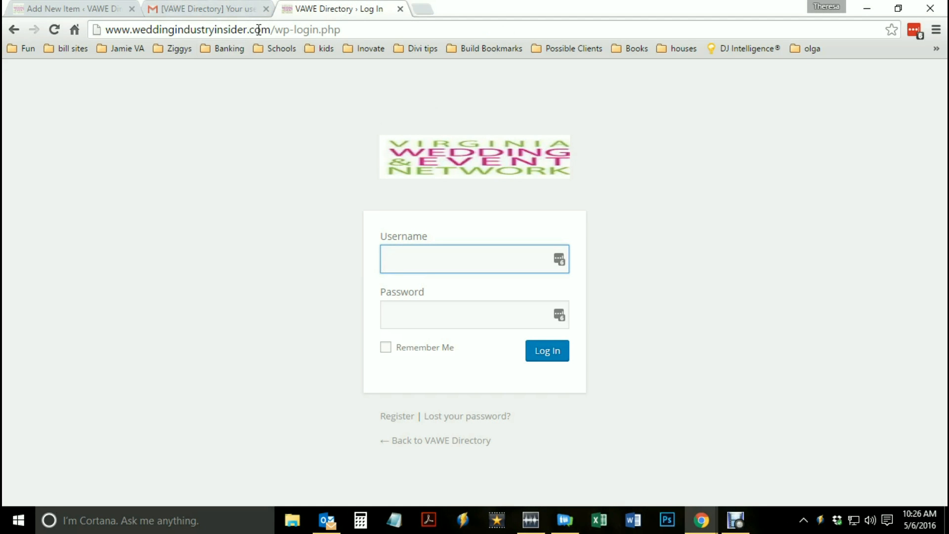
left_click_drag(271, 30, 523, 43)
key("BackSpace")
key("Return")
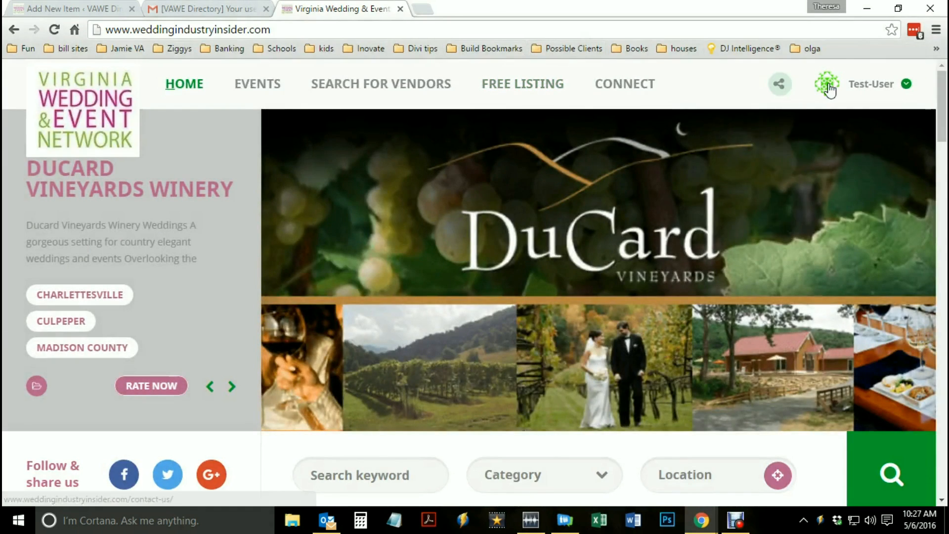
mouse_move(834, 87)
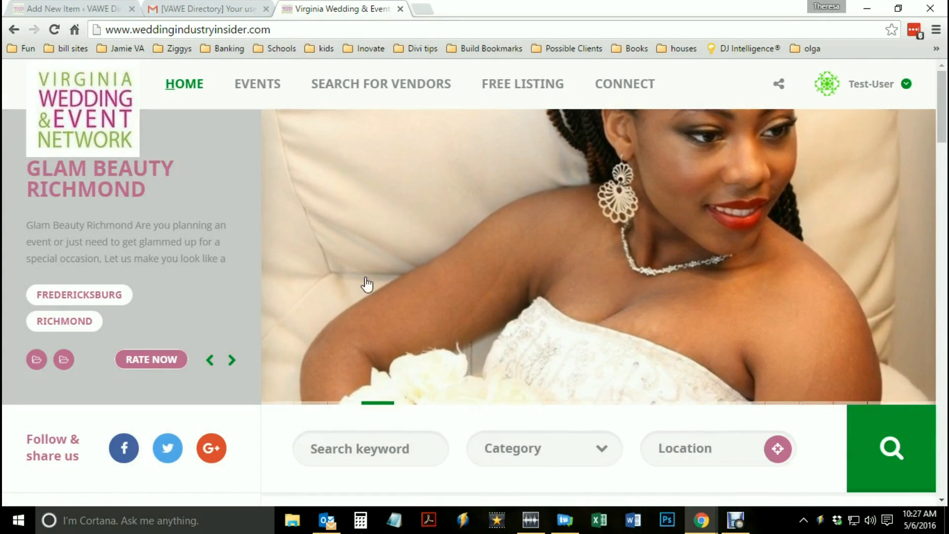
- Back in the Add New Item editor, check the Opening Hours Show option and leave it Off
left_click(75, 9)
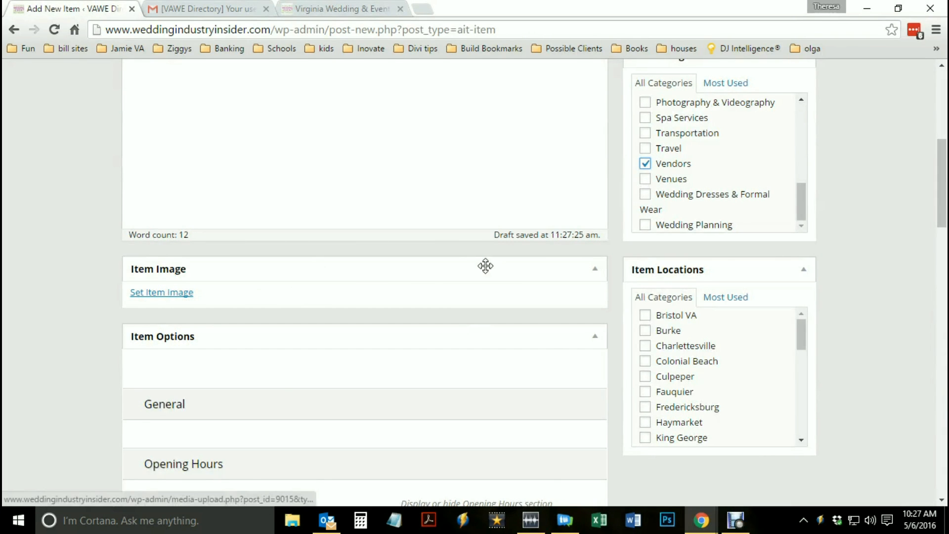
scroll(448, 294, "down", 3)
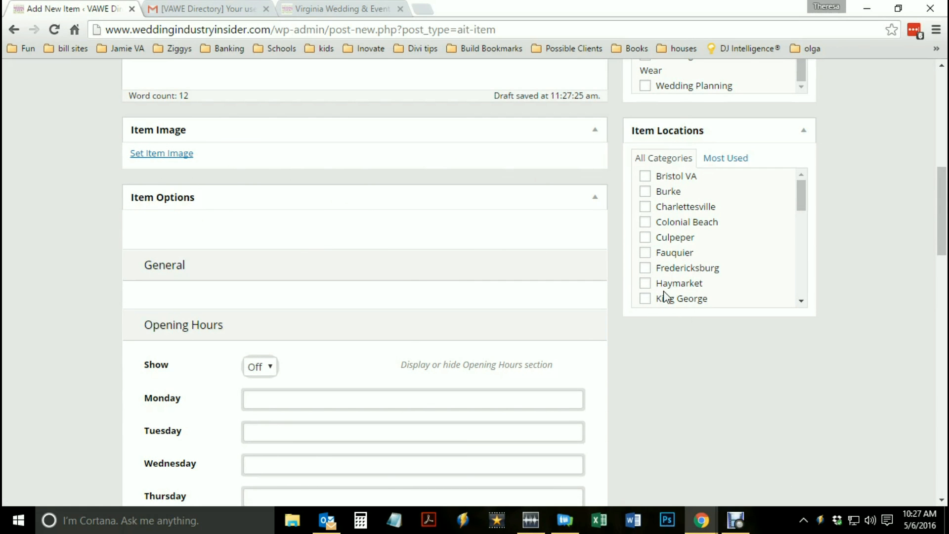
scroll(719, 234, "down", 2)
scroll(718, 233, "down", 3)
scroll(717, 233, "up", 12)
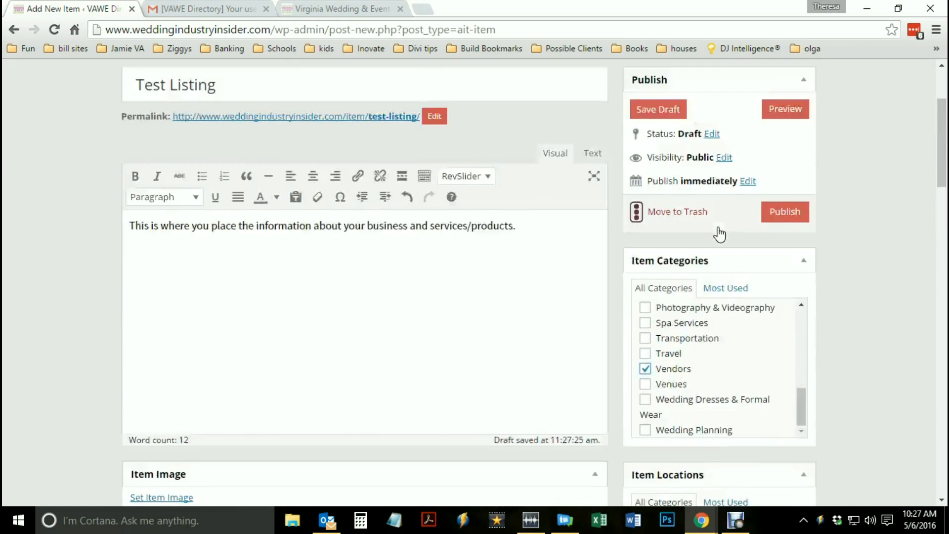
scroll(326, 300, "down", 10)
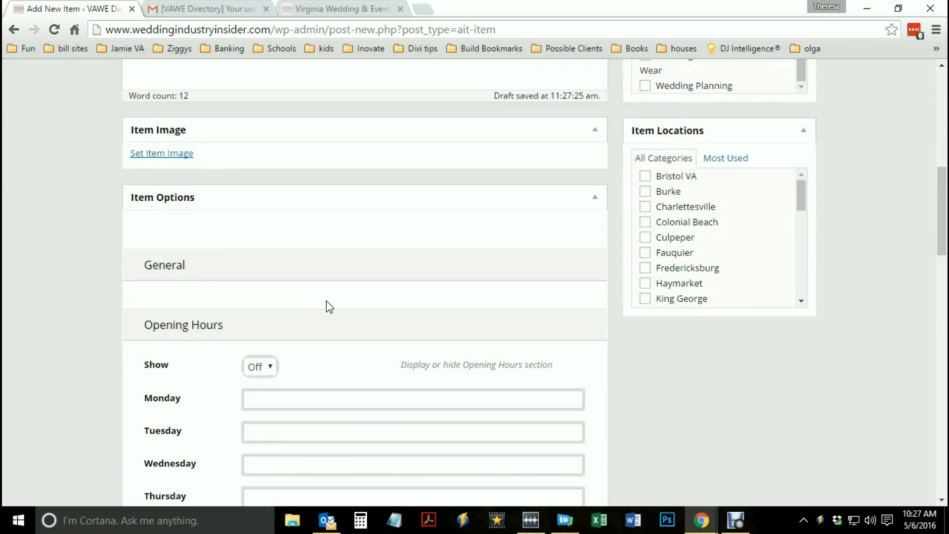
scroll(312, 307, "down", 3)
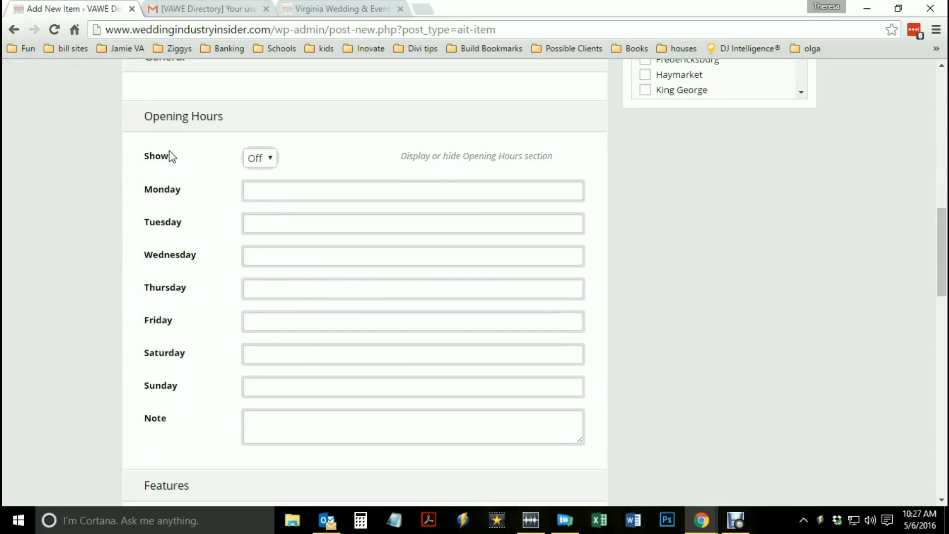
left_click(266, 157)
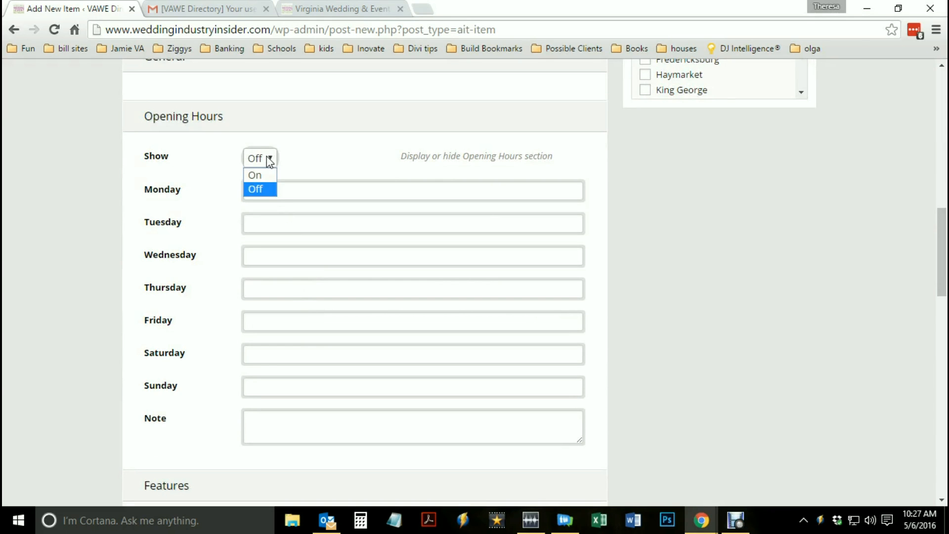
left_click(352, 152)
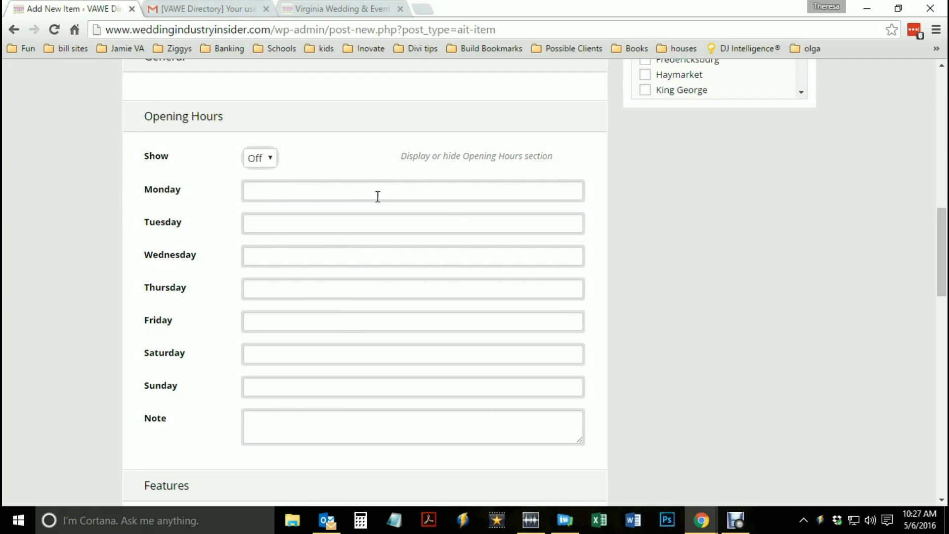
scroll(267, 280, "down", 1)
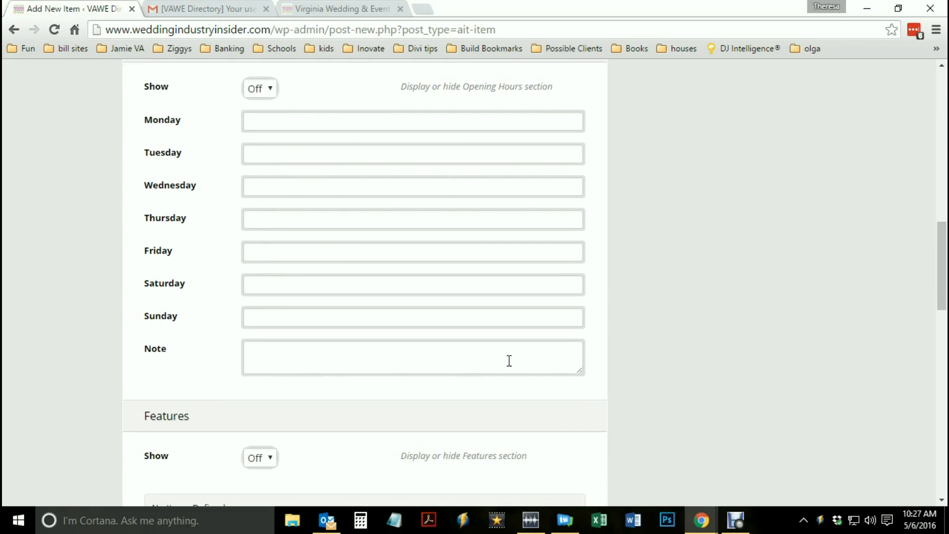
scroll(502, 369, "down", 7)
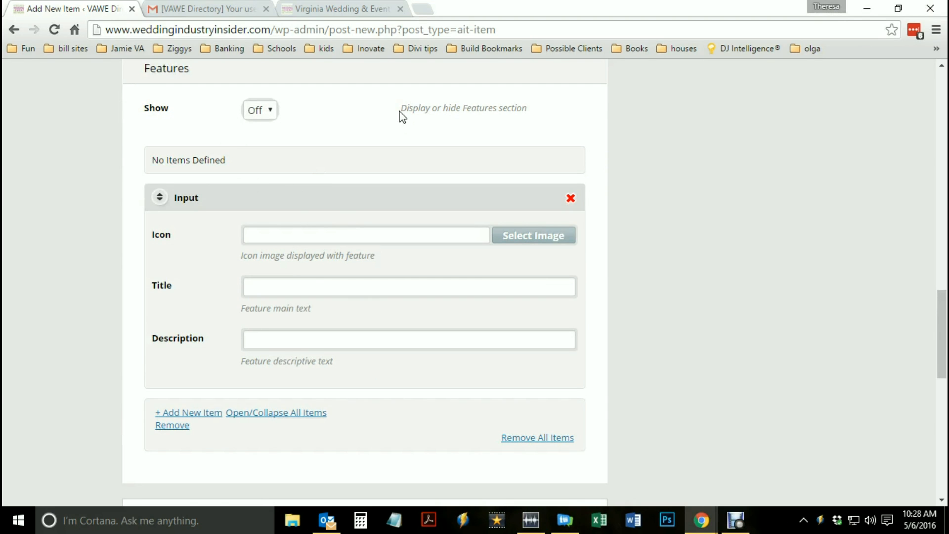
- Change the Features box's Show setting from Off to On
scroll(401, 117, "down", 3)
scroll(401, 117, "down", 3)
scroll(400, 117, "up", 3)
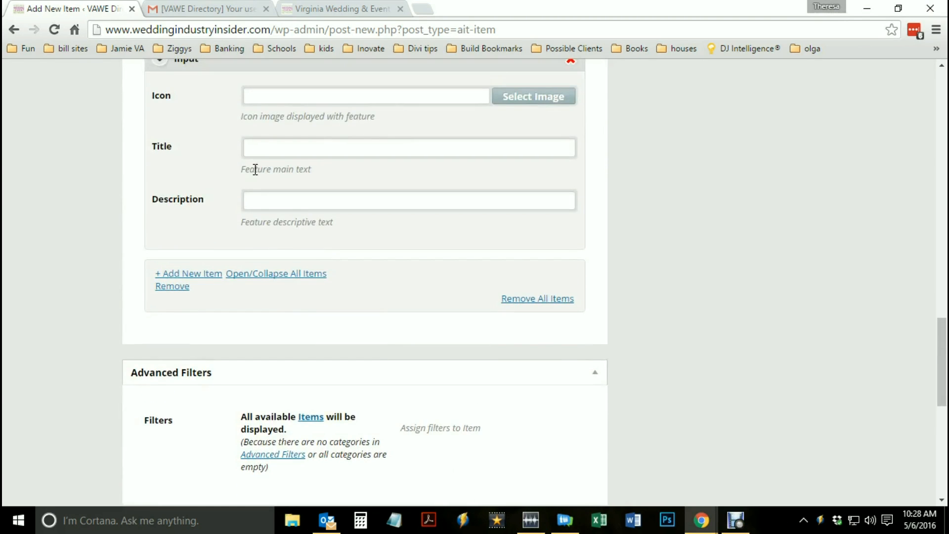
left_click(509, 99)
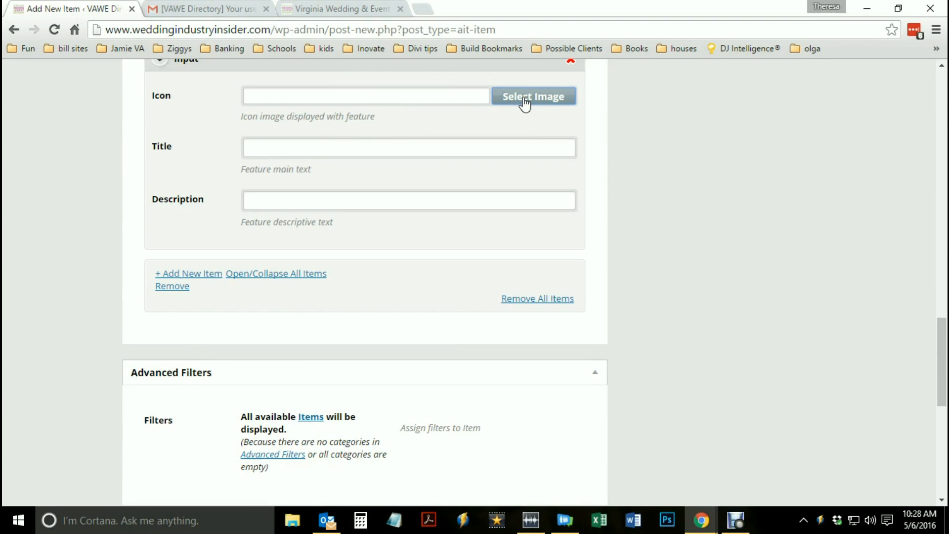
scroll(367, 188, "up", 6)
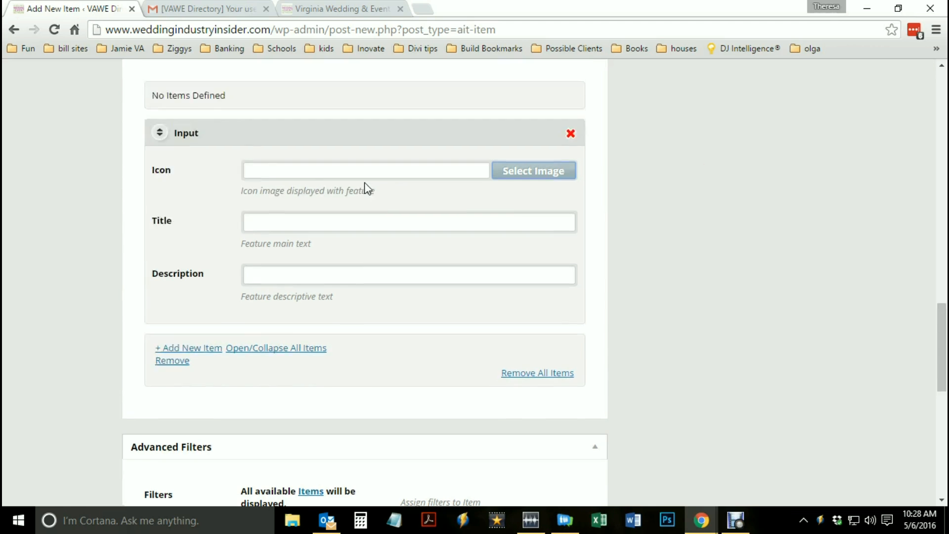
scroll(318, 232, "down", 3)
left_click(267, 110)
left_click(255, 127)
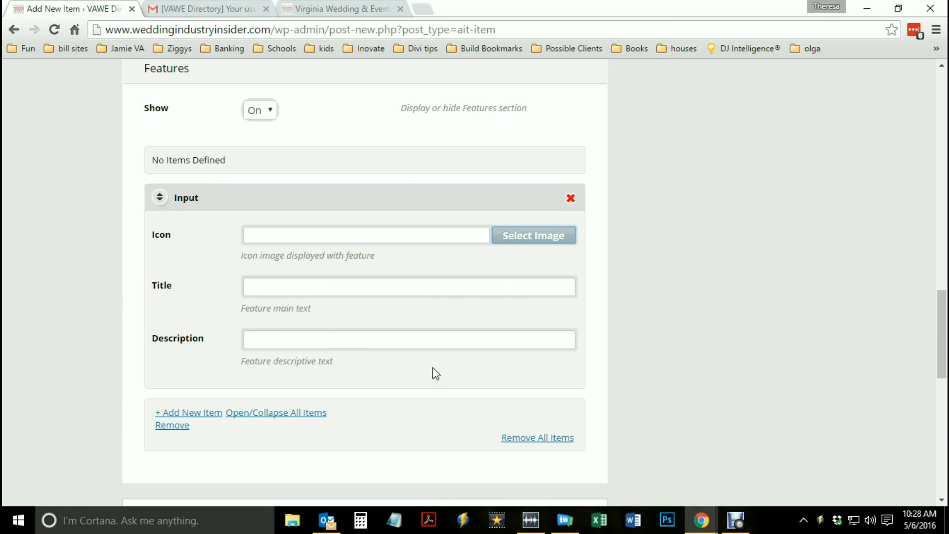
scroll(409, 359, "down", 5)
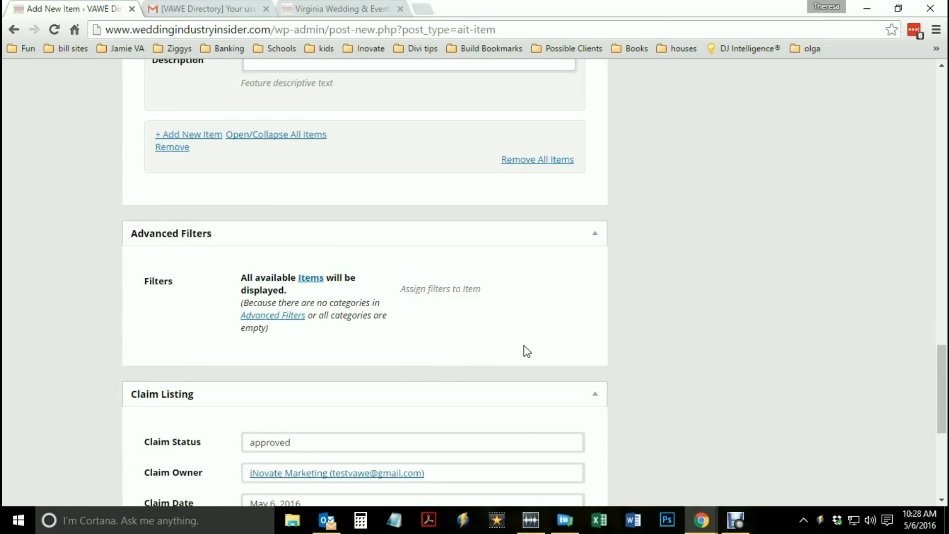
scroll(527, 351, "down", 1)
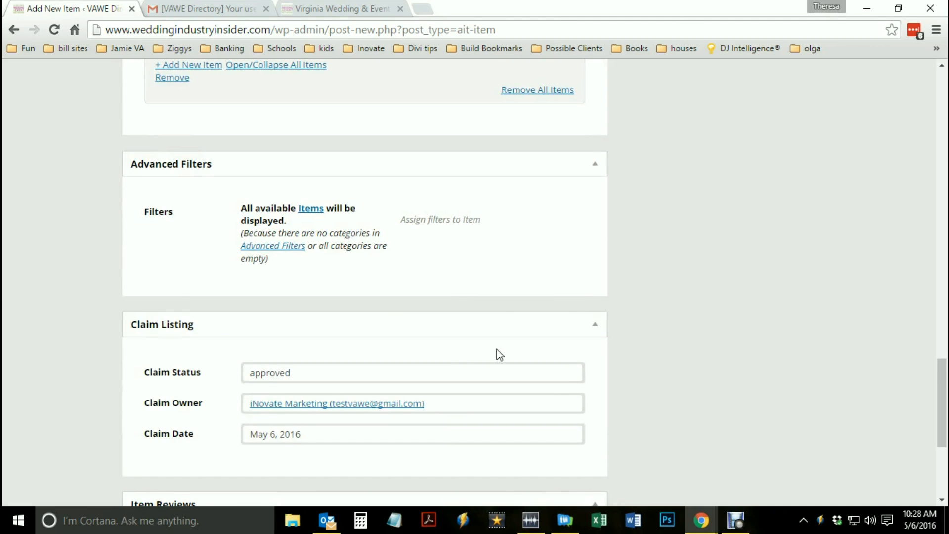
scroll(480, 359, "down", 2)
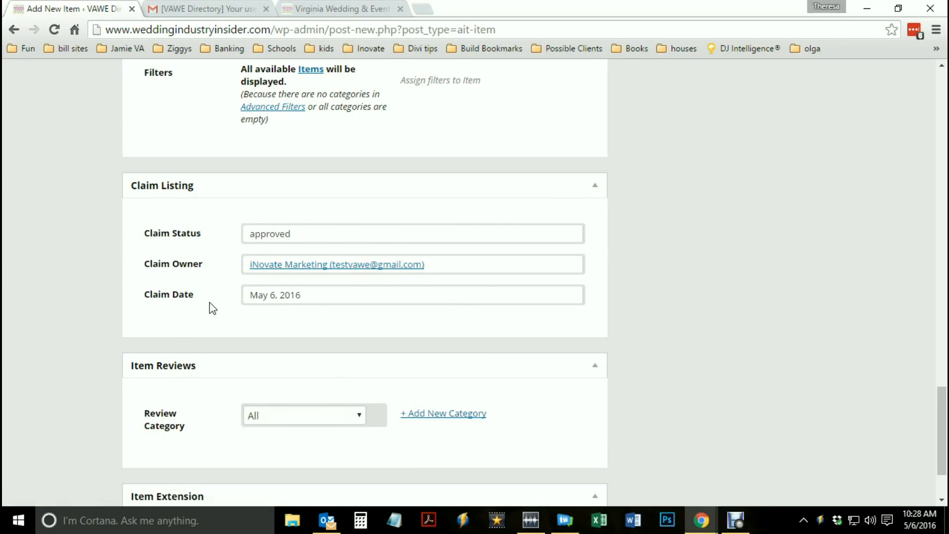
scroll(535, 375, "down", 2)
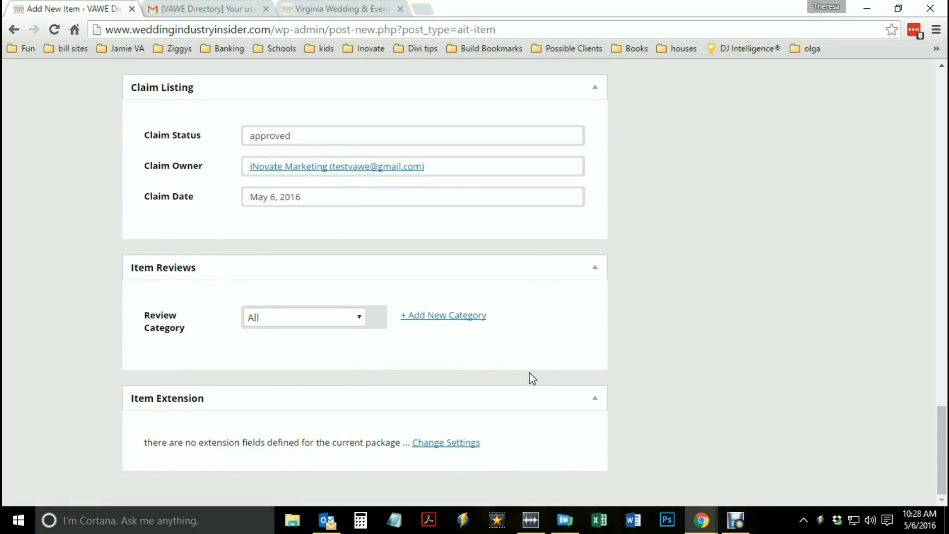
left_click(289, 322)
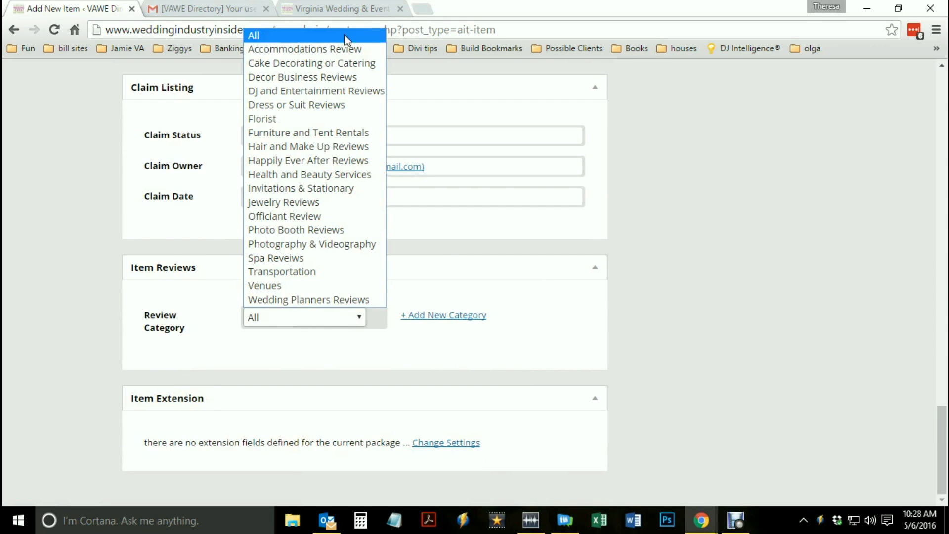
left_click(265, 316)
scroll(618, 425, "up", 12)
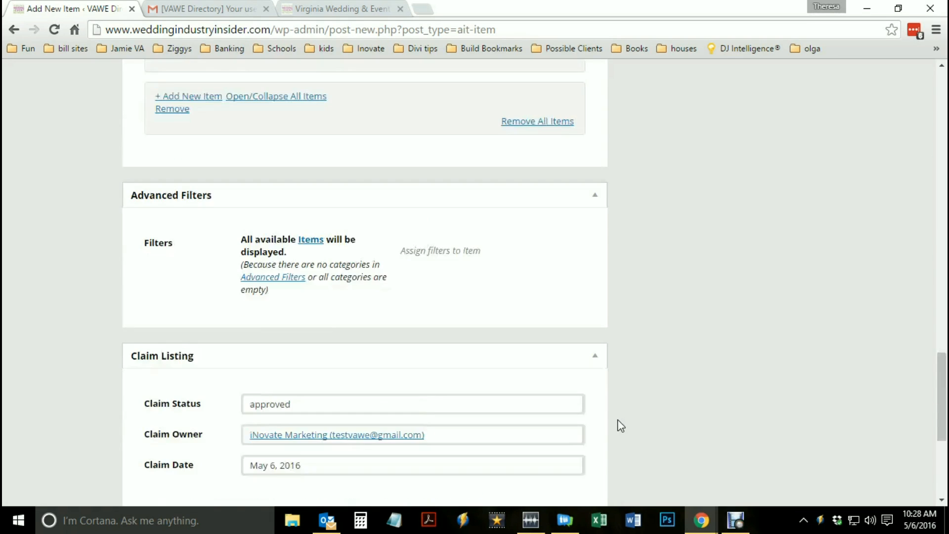
scroll(621, 426, "up", 15)
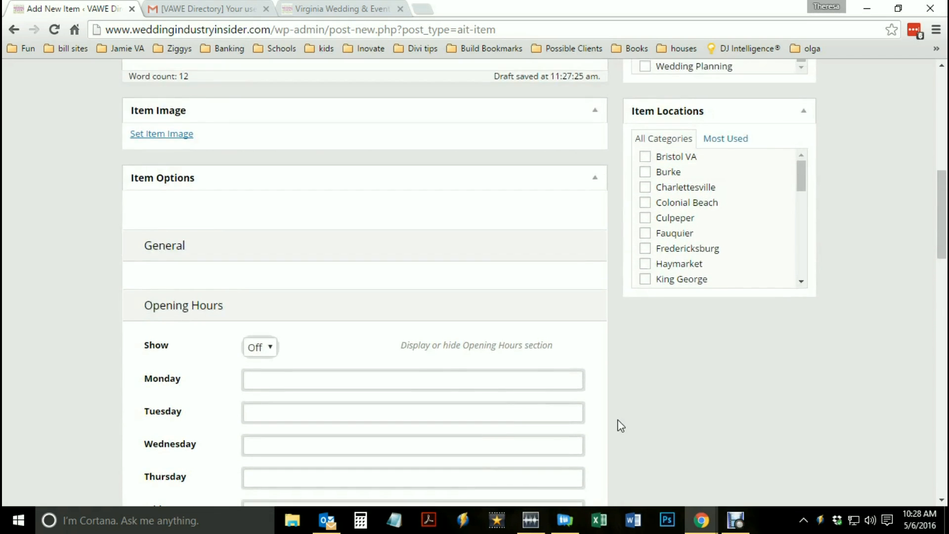
- Publish Test Listing from the Publish box so it is saved as Pending Review
scroll(619, 425, "up", 3)
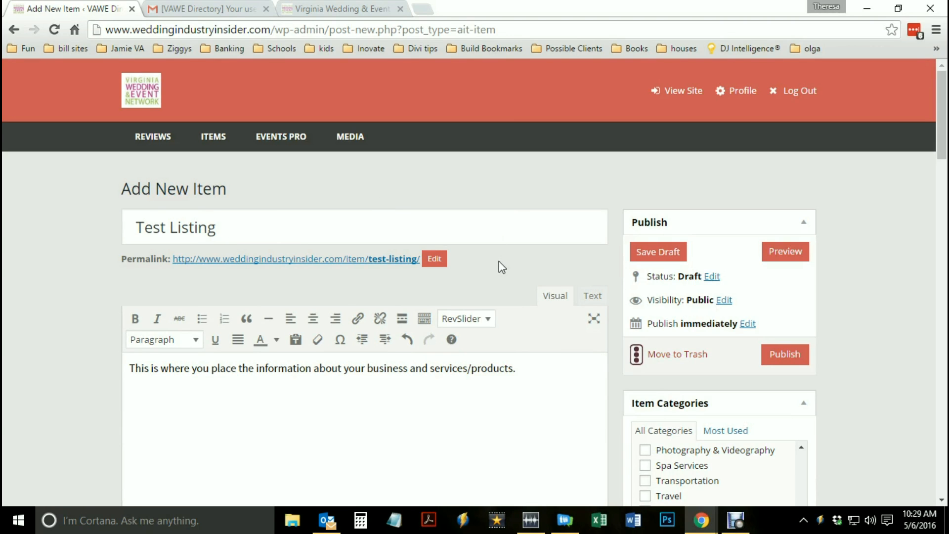
scroll(425, 341, "down", 5)
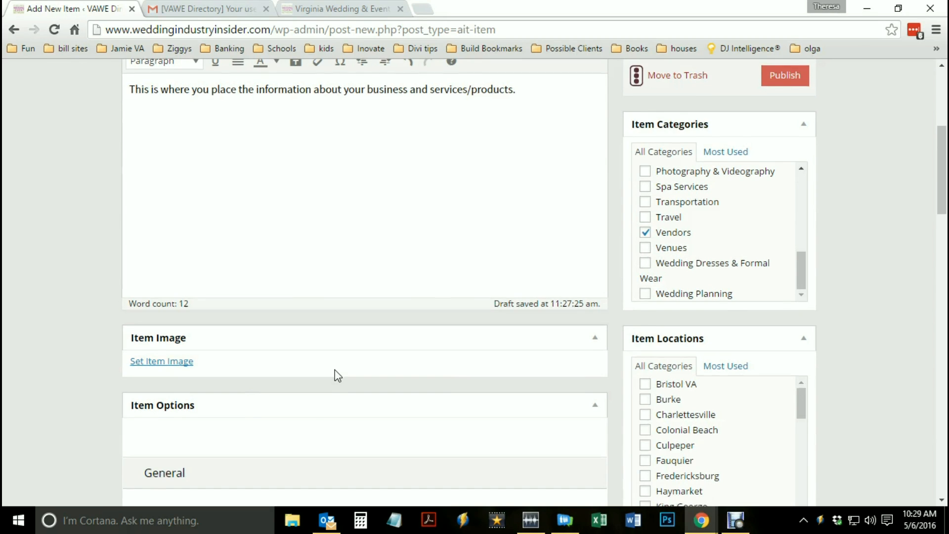
scroll(335, 376, "down", 7)
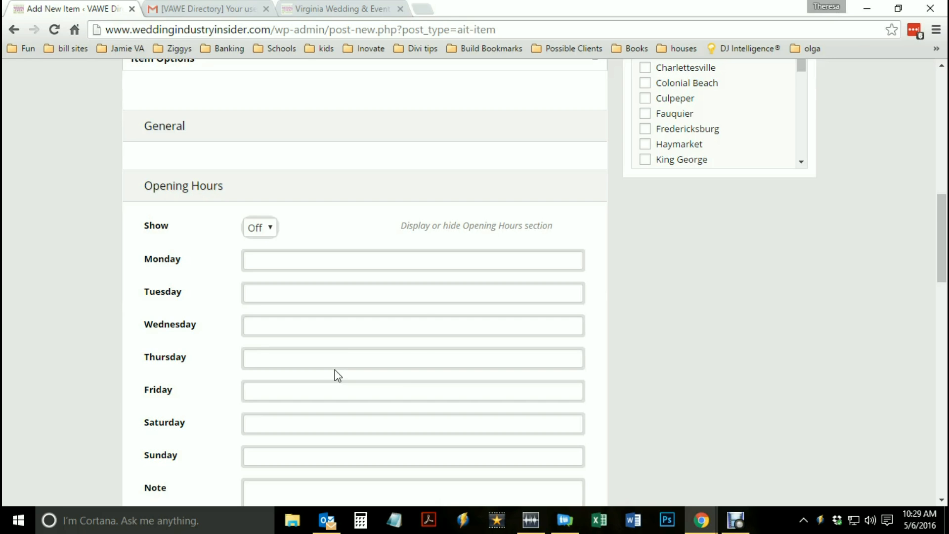
scroll(420, 313, "up", 7)
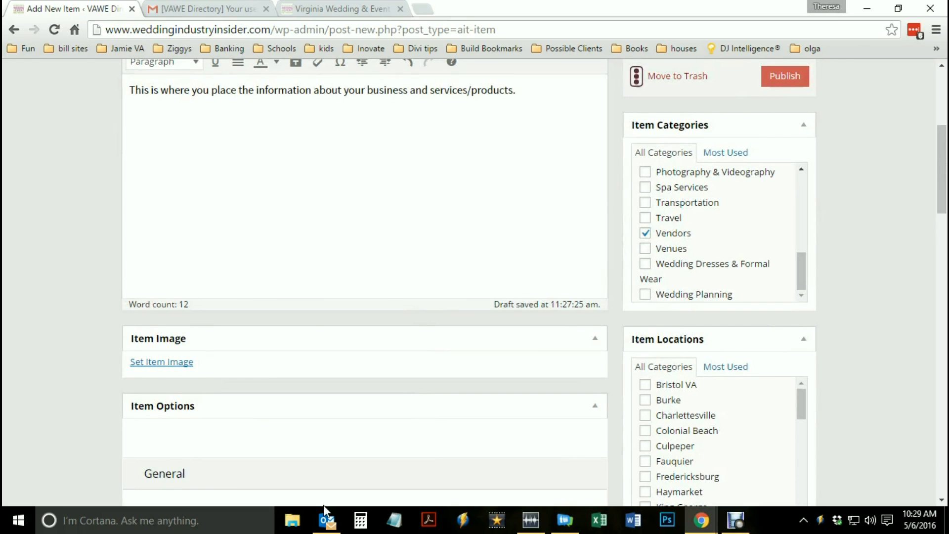
scroll(402, 293, "up", 6)
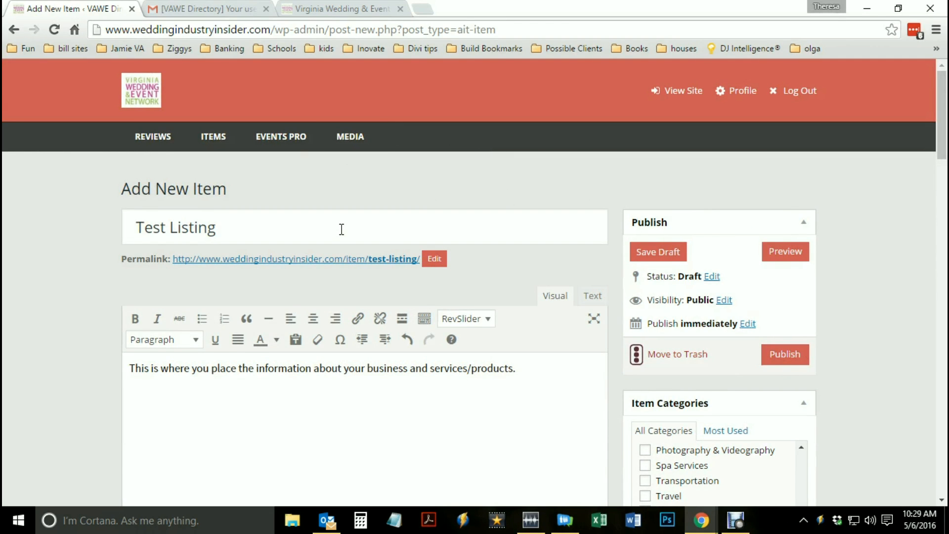
left_click(786, 356)
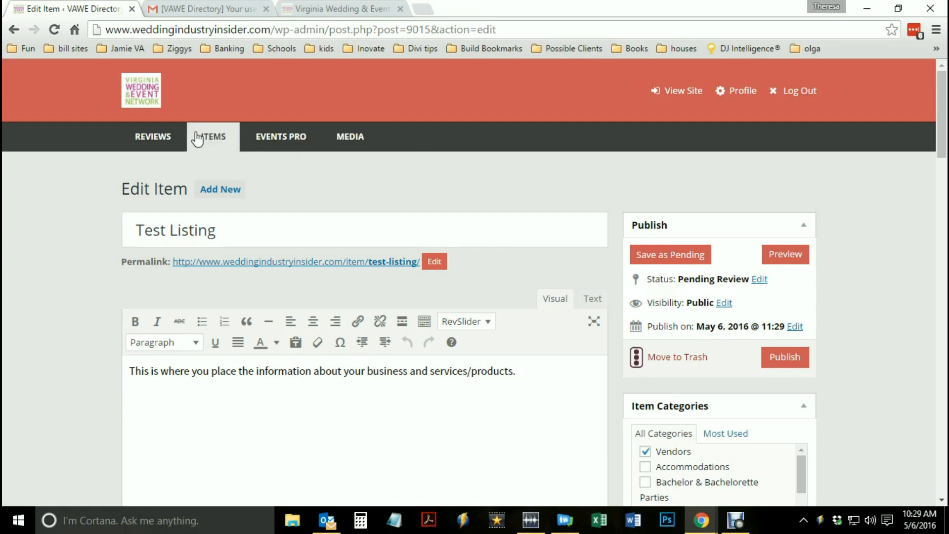
- Browse the ITEMS, EVENTS PRO and MEDIA sections of the dashboard
left_click(213, 139)
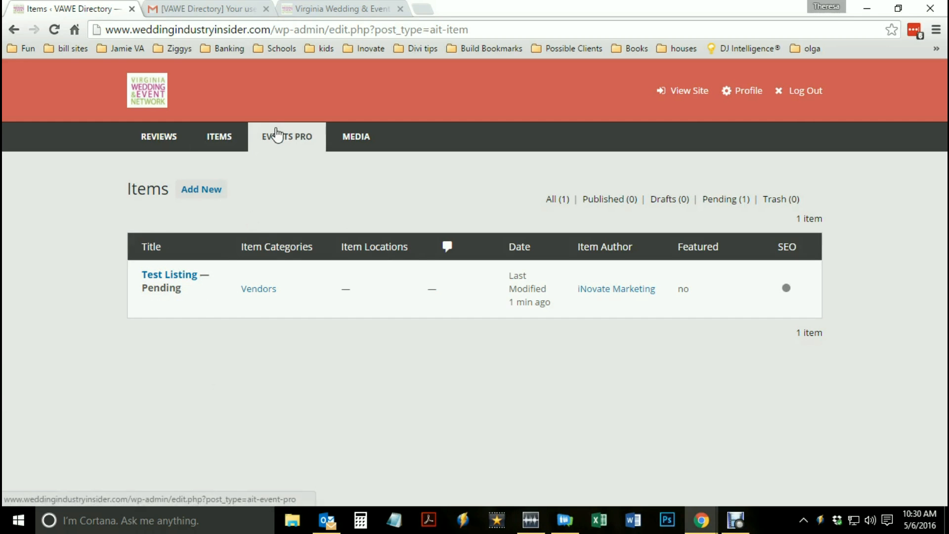
left_click(276, 145)
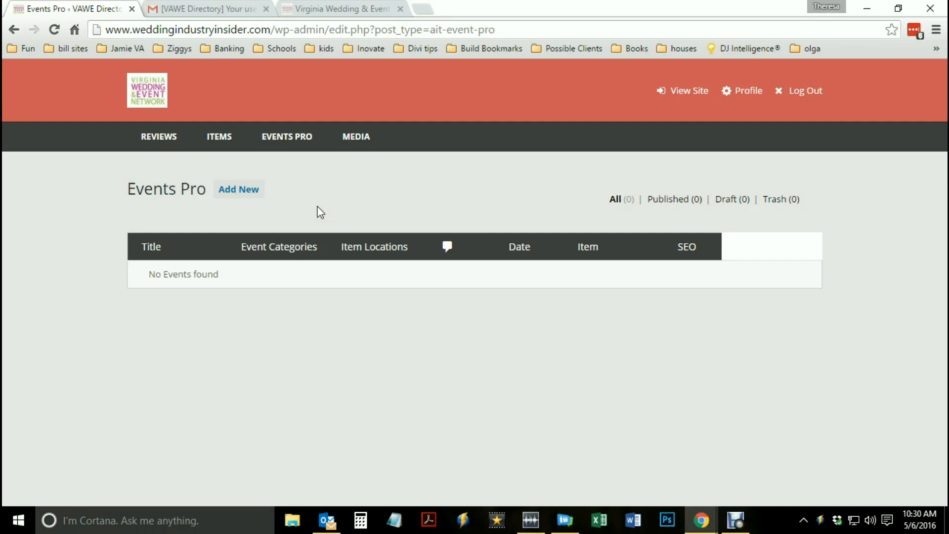
left_click(362, 144)
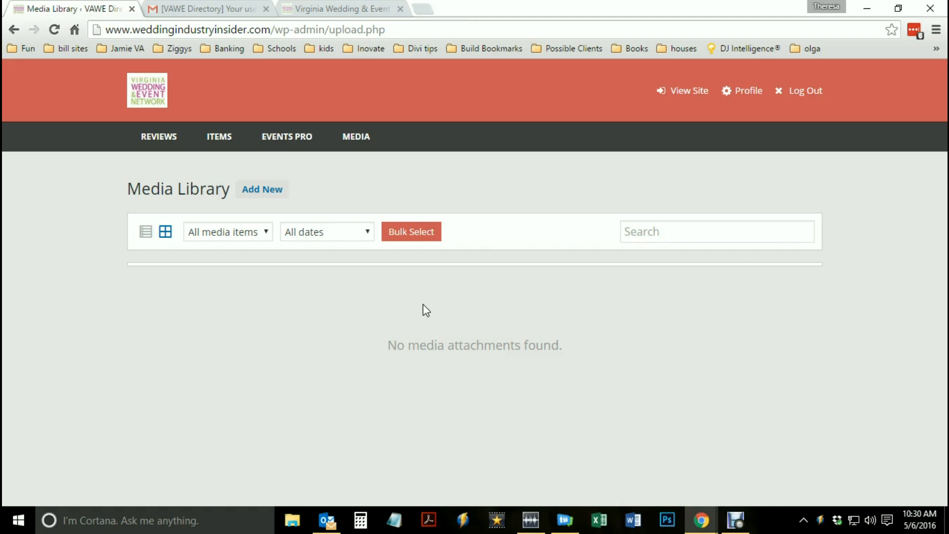
- Open the Add New media file picker, cancel without uploading, and return to ITEMS
left_click(254, 194)
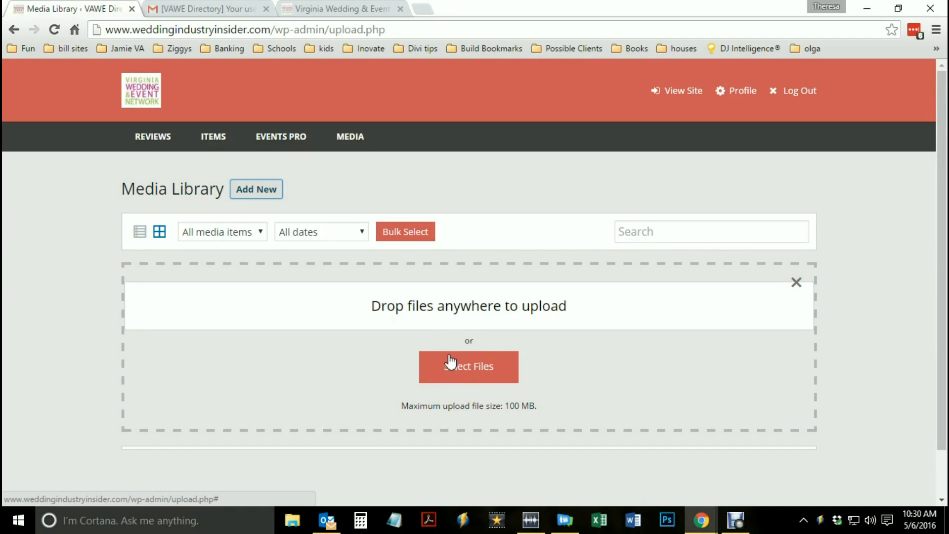
left_click(452, 383)
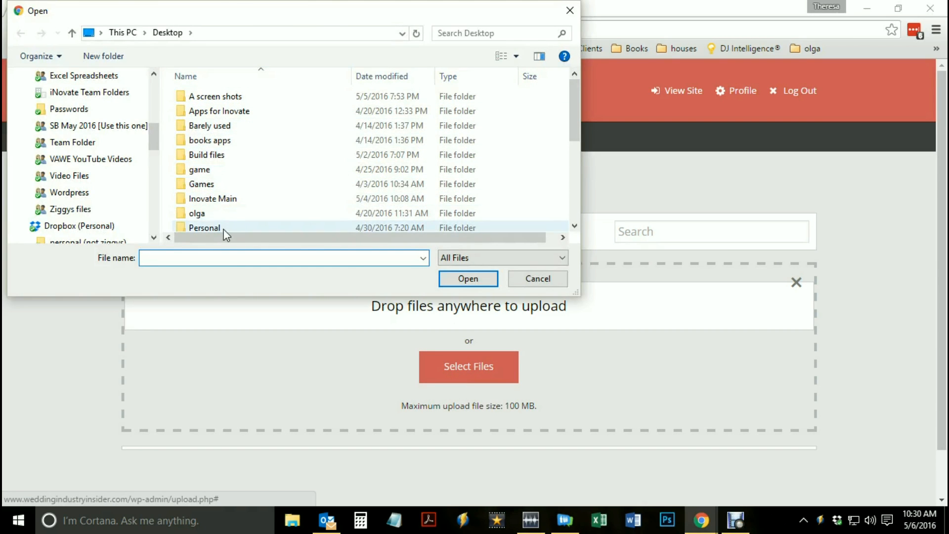
left_click(539, 277)
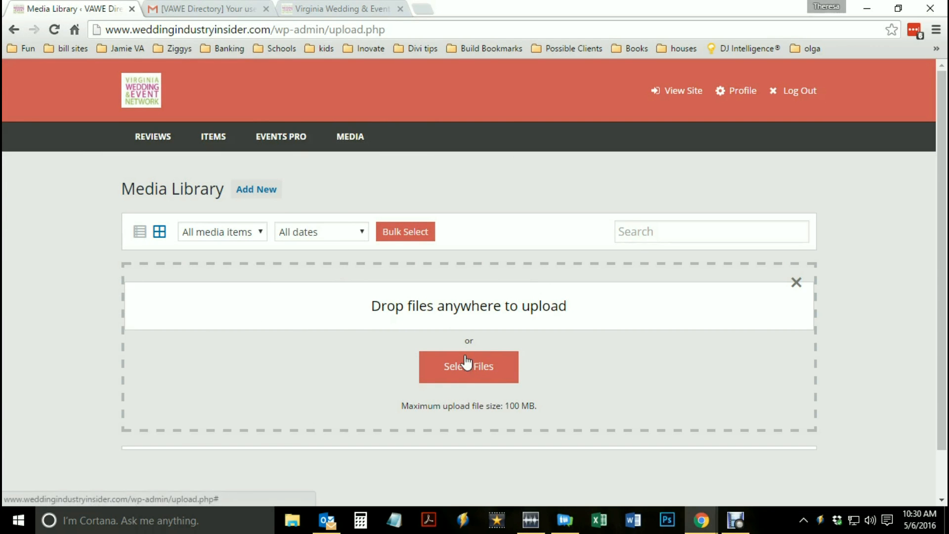
left_click(213, 140)
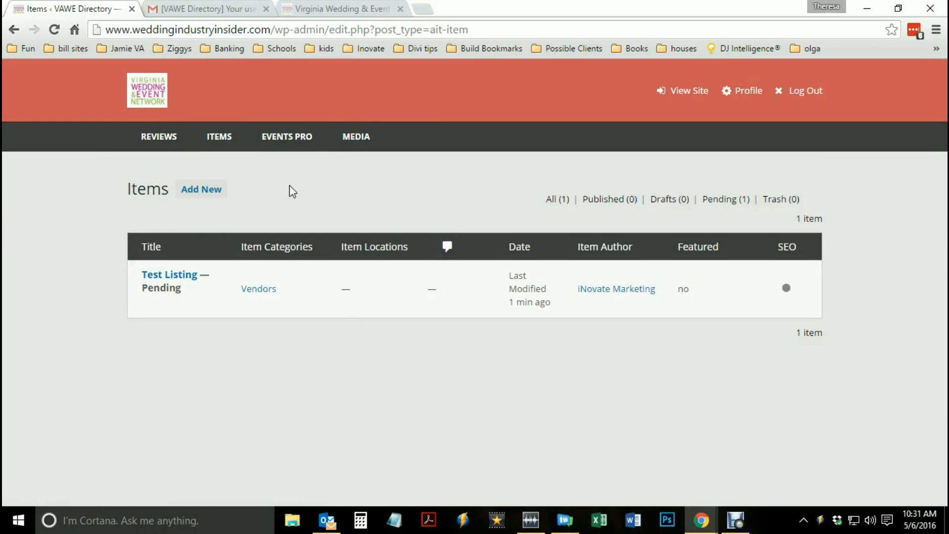
- Show the REVIEWS list, which has no reviews (All 0)
left_click(162, 138)
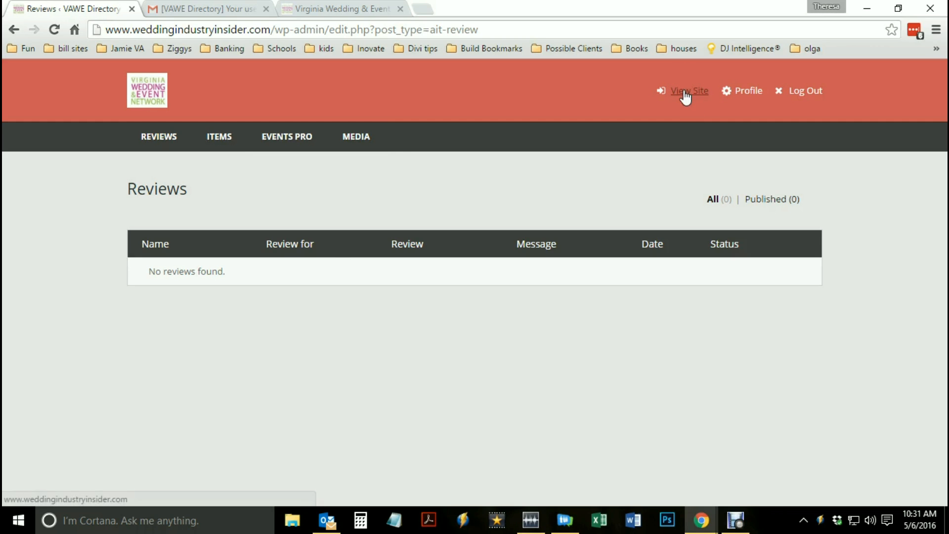
- Look over the account Profile page, then Log Out to the public homepage
left_click(749, 92)
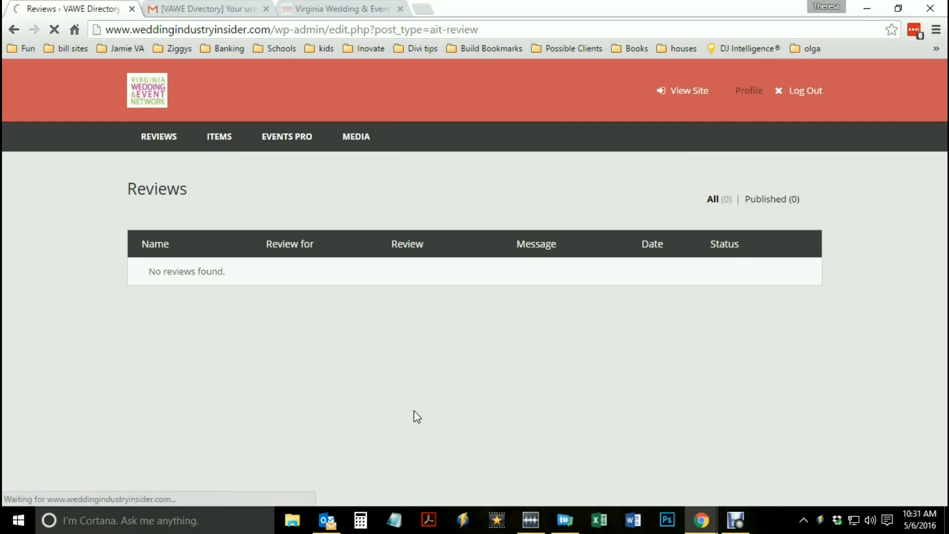
scroll(413, 391, "down", 5)
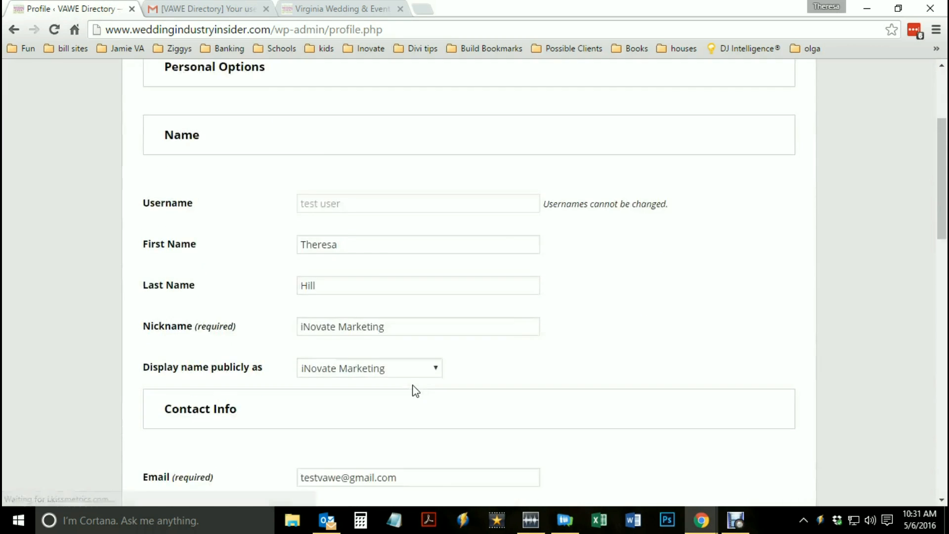
scroll(415, 391, "up", 5)
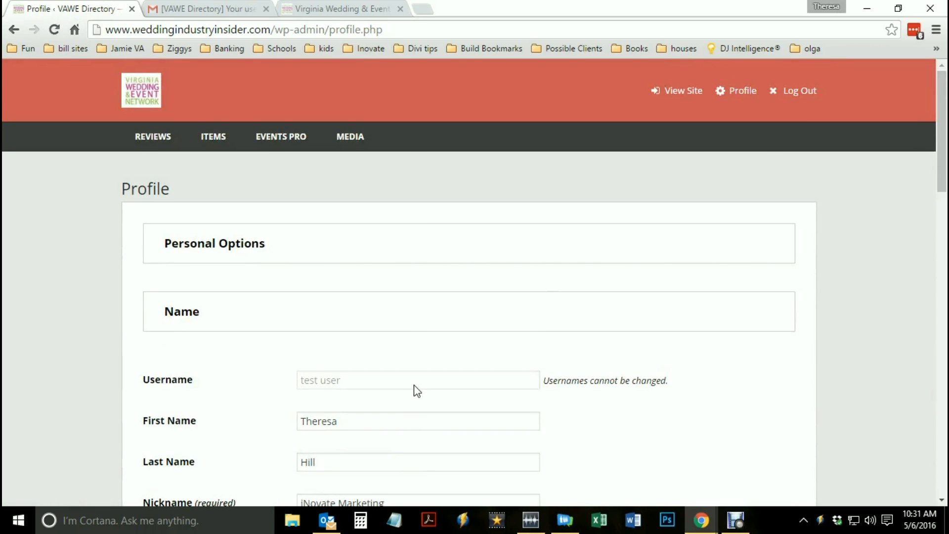
left_click(791, 94)
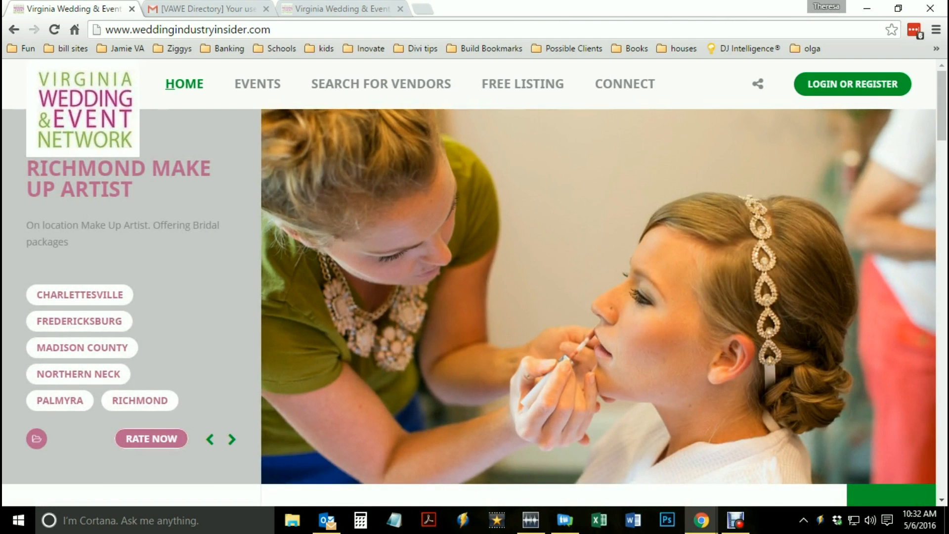
left_click(737, 520)
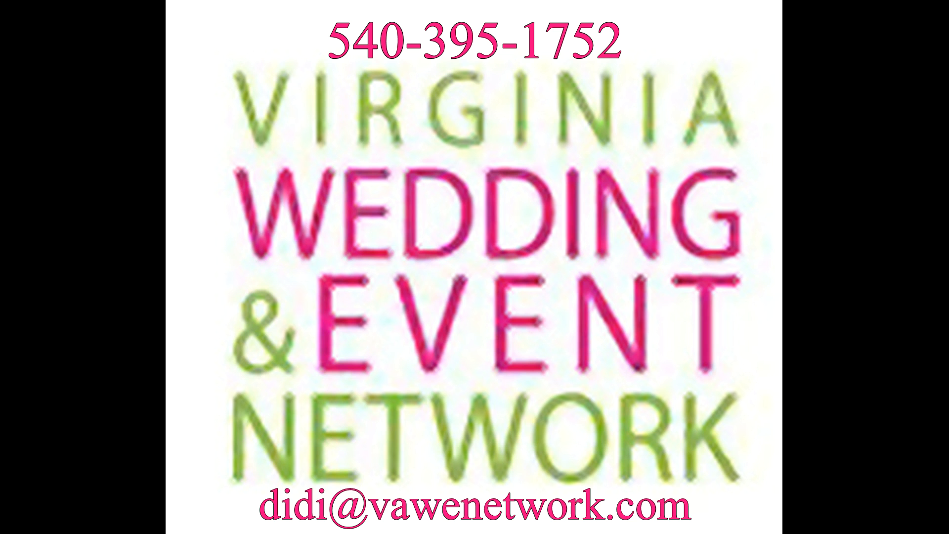